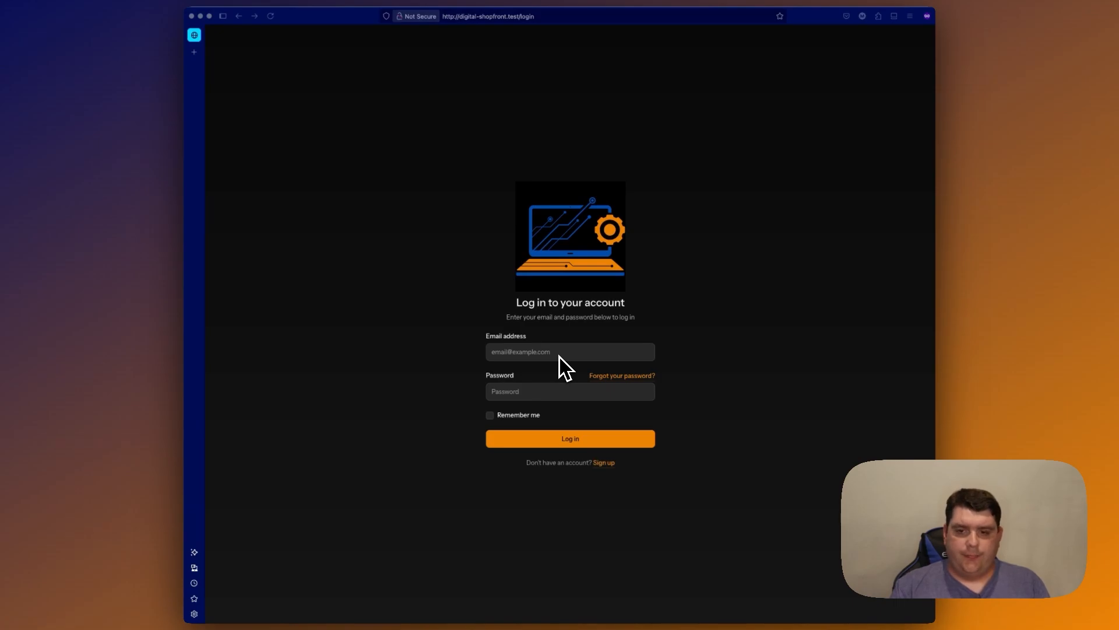
Log in to the CMS, filling in the account's email address and password with the saved credentials.
{"action": "left_click", "coordinate": [525, 350]}
{"action": "left_click", "coordinate": [527, 364]}
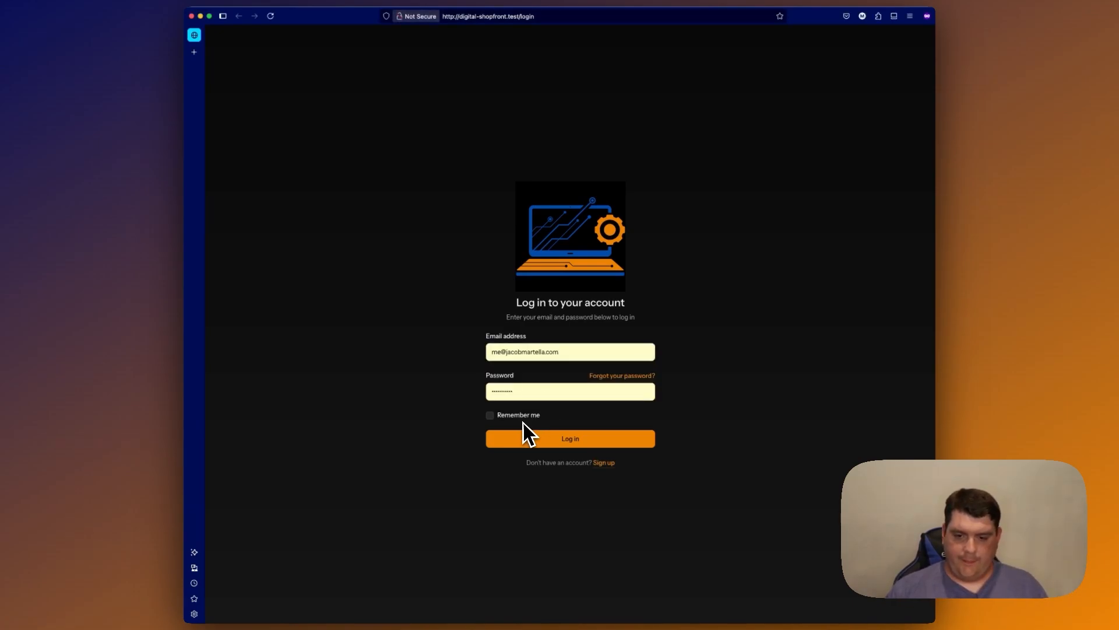
{"action": "left_click", "coordinate": [551, 440]}
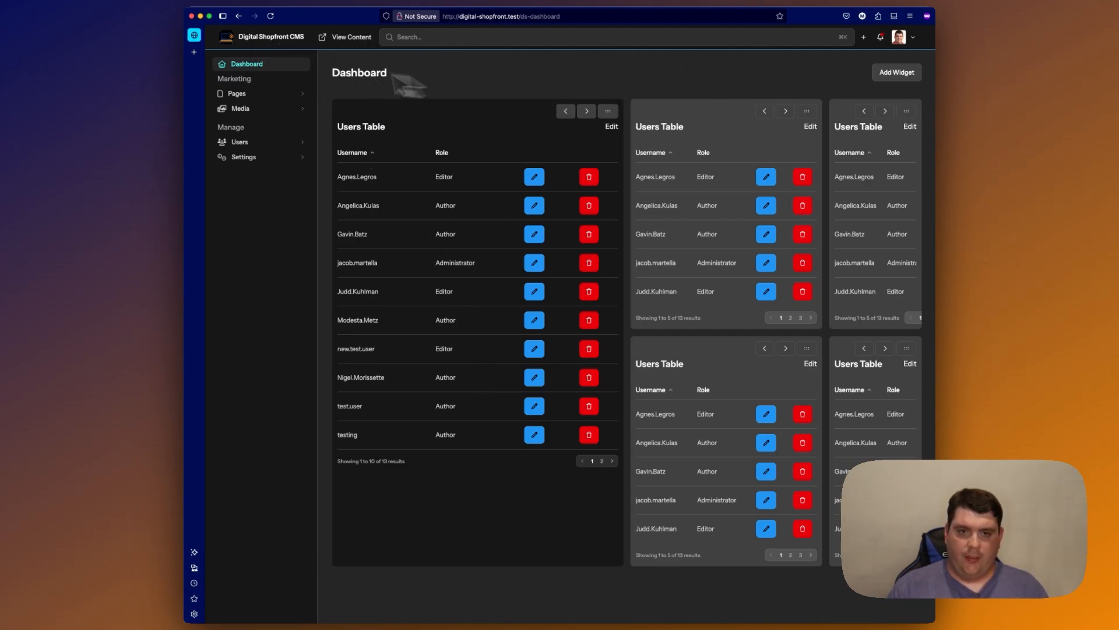
Look over the dashboard layout and review the quick-add options for media, users and roles.
{"action": "scroll", "coordinate": [280, 38], "scroll_direction": "up", "scroll_amount": 10}
{"action": "scroll", "coordinate": [280, 38], "scroll_direction": "down", "scroll_amount": 9}
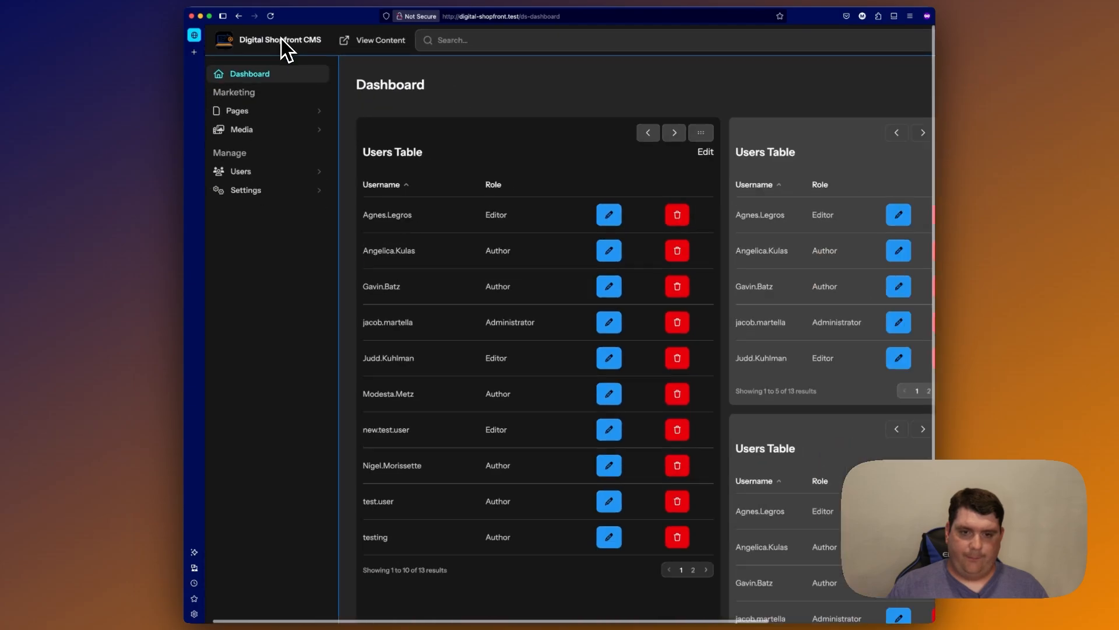
{"action": "scroll", "coordinate": [281, 38], "scroll_direction": "down", "scroll_amount": 2}
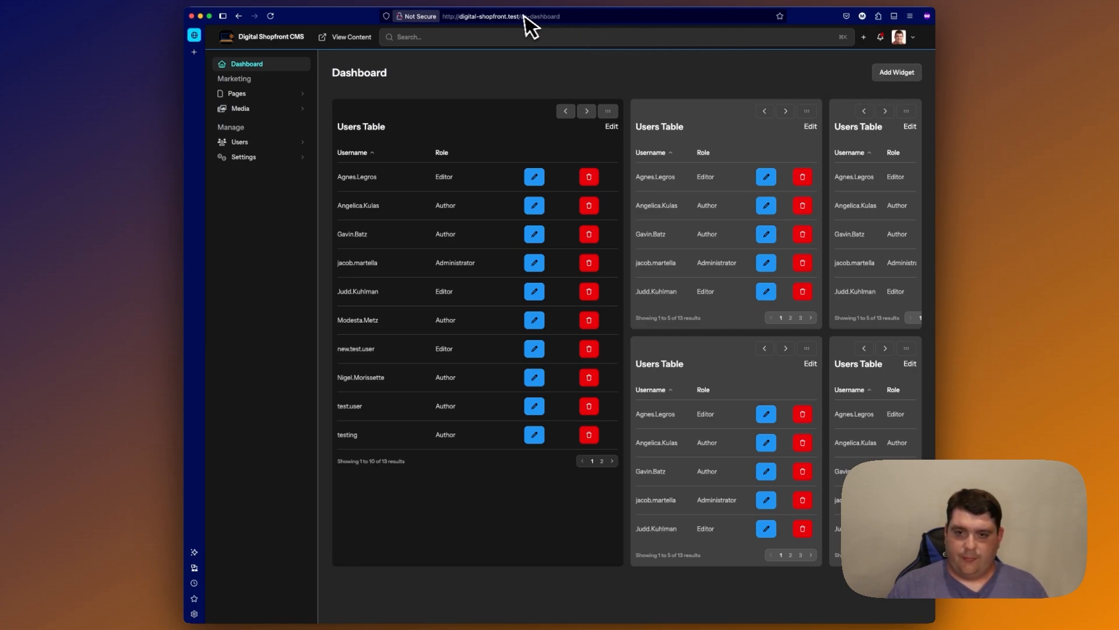
{"action": "left_click", "coordinate": [864, 39]}
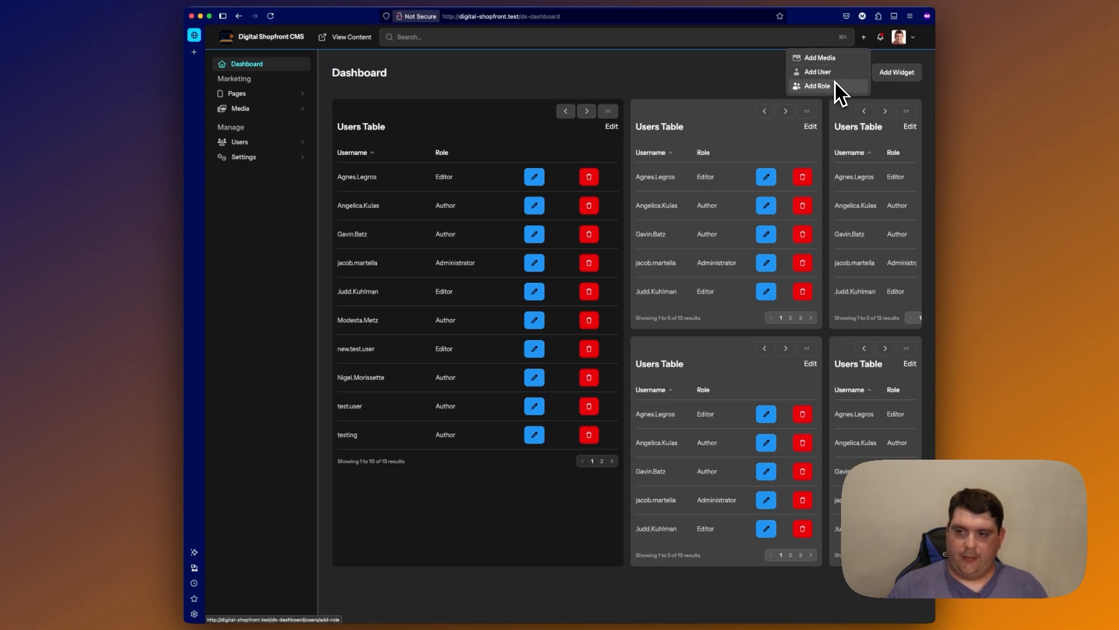
{"action": "left_click", "coordinate": [879, 57]}
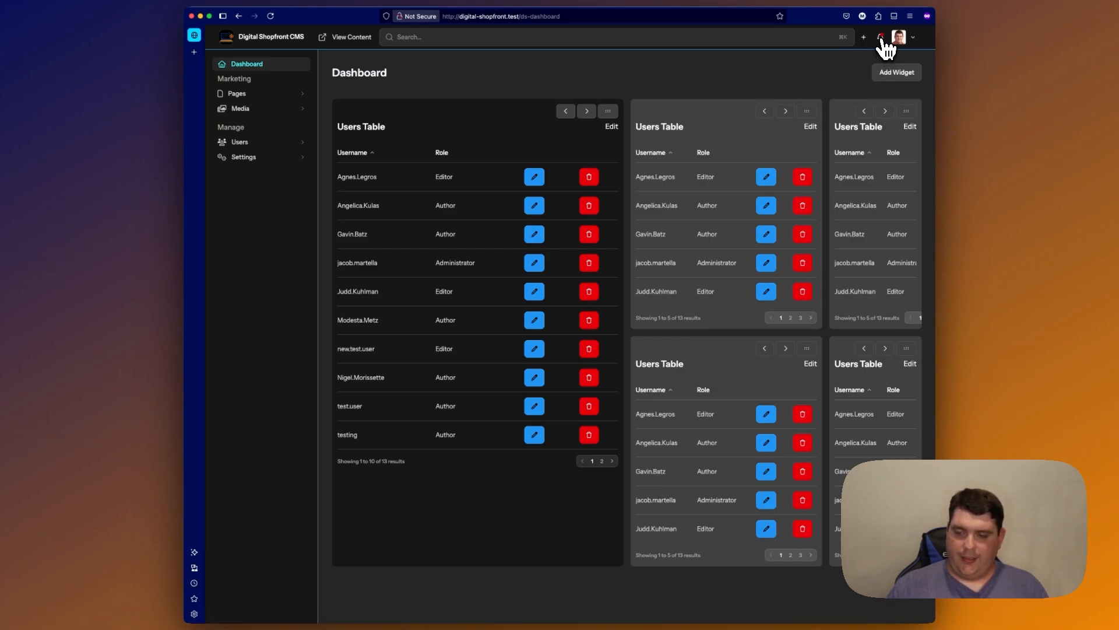
Mark the account login notification as read and dismiss it.
{"action": "left_click", "coordinate": [881, 38]}
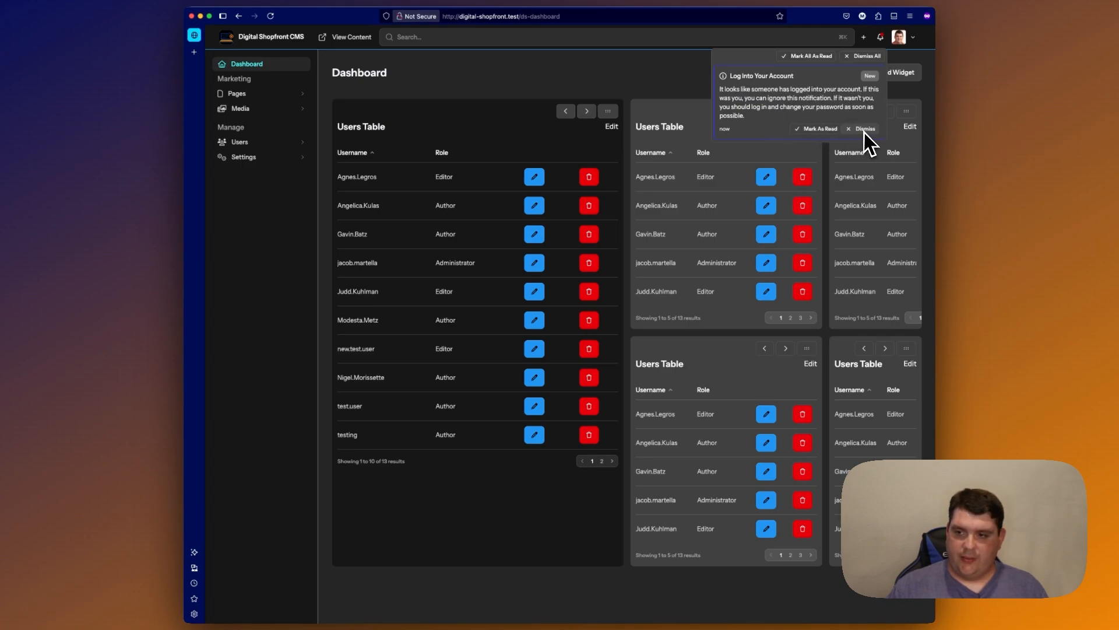
{"action": "left_click", "coordinate": [818, 132]}
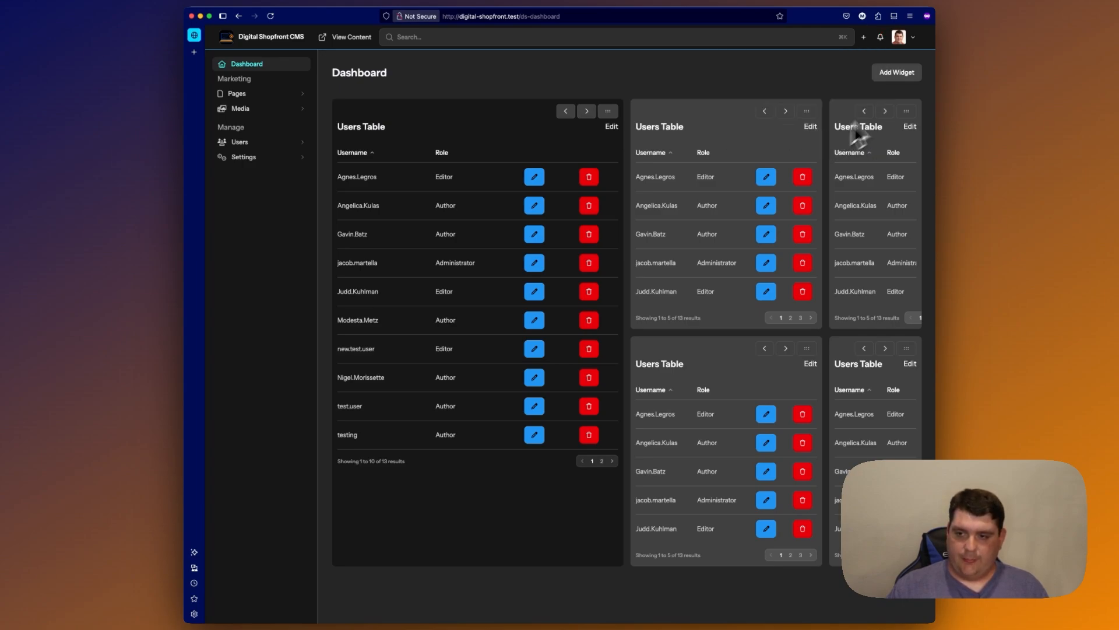
{"action": "left_click", "coordinate": [886, 40]}
{"action": "left_click", "coordinate": [869, 137]}
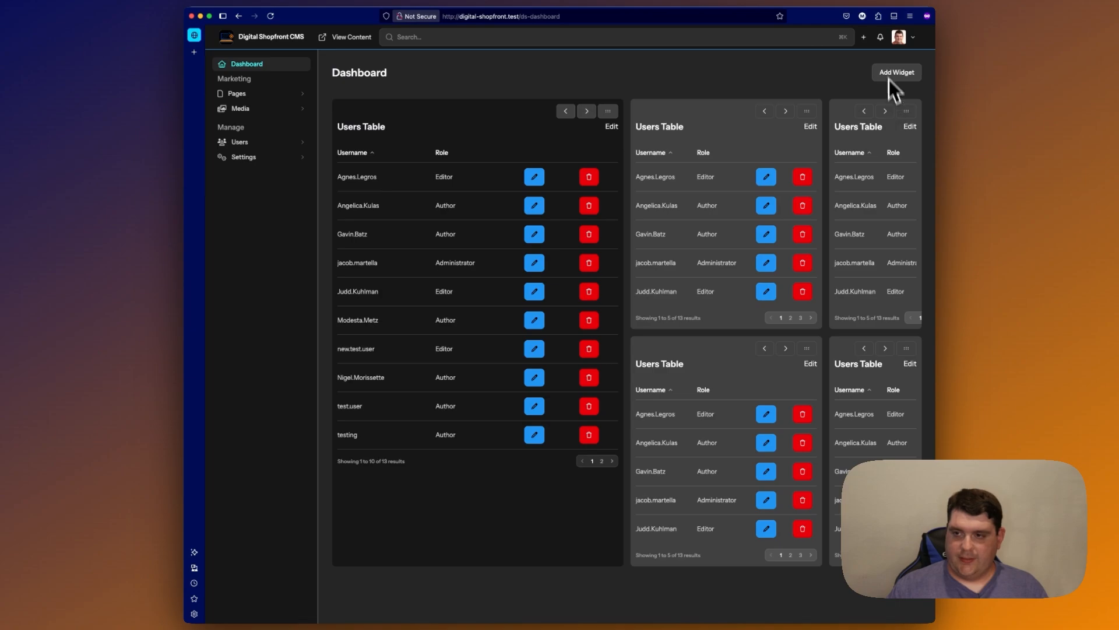
Review the account options and the list of widgets available for the dashboard, without adding one.
{"action": "left_click", "coordinate": [913, 38]}
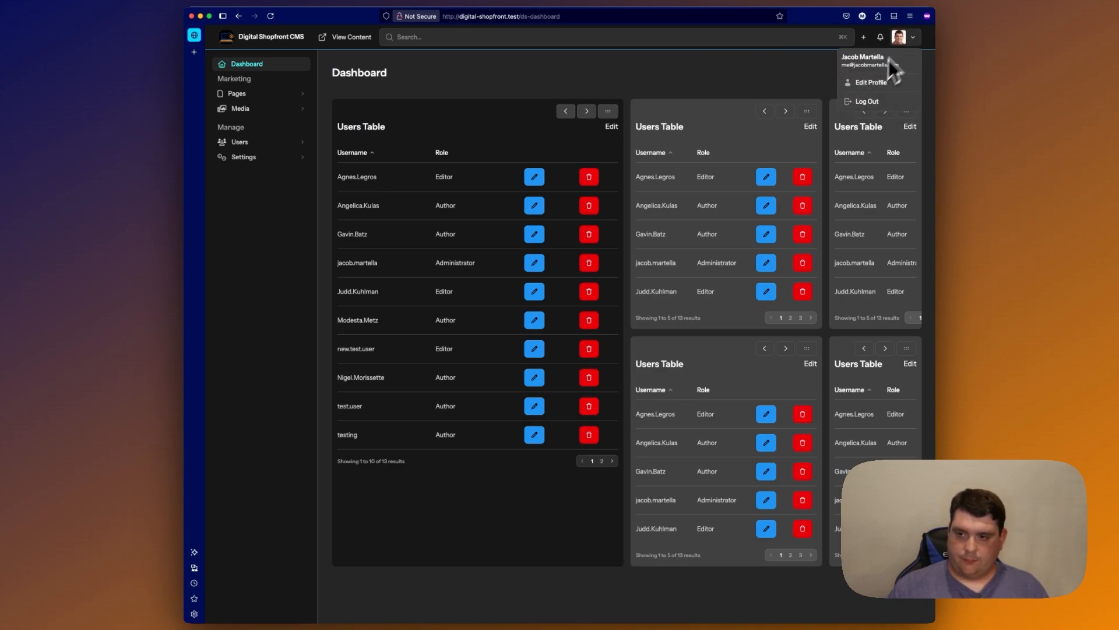
{"action": "left_click", "coordinate": [918, 35]}
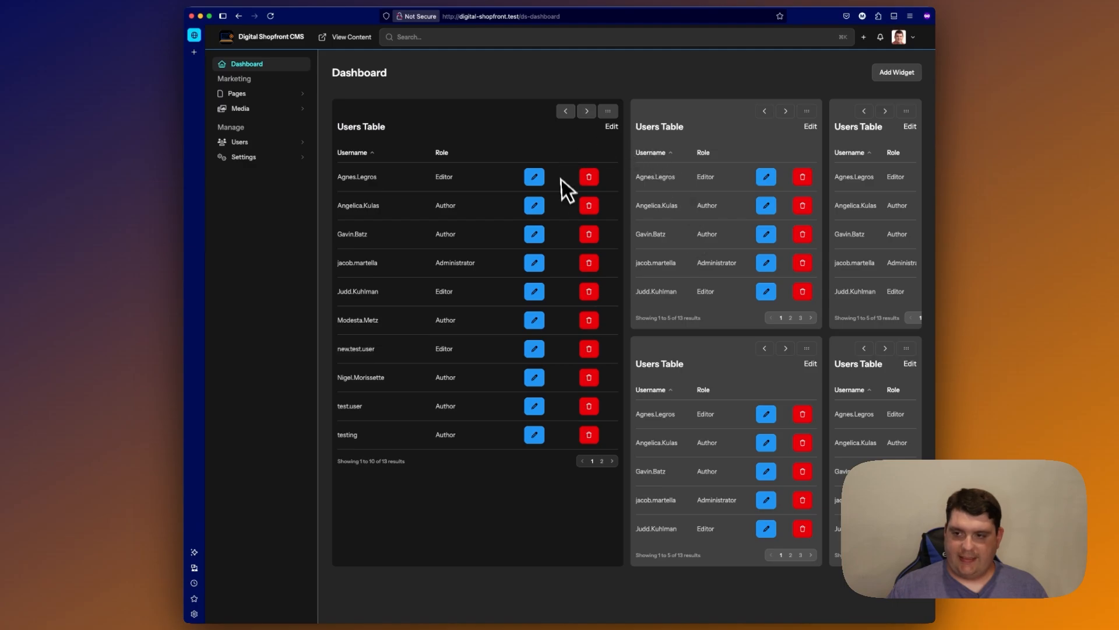
{"action": "left_click", "coordinate": [896, 73]}
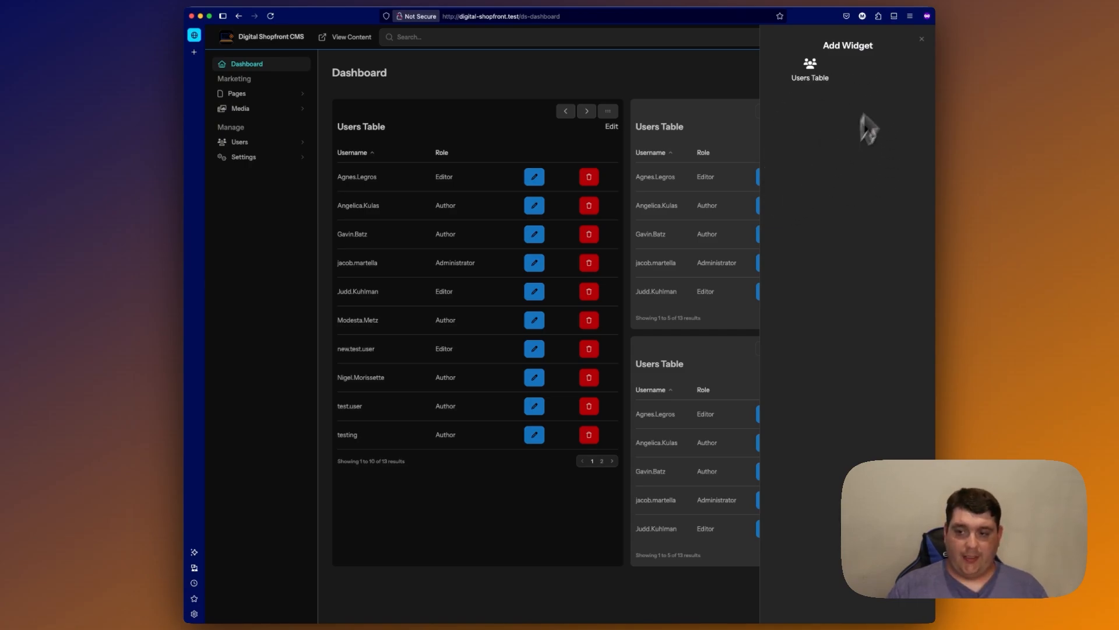
{"action": "left_click", "coordinate": [922, 39]}
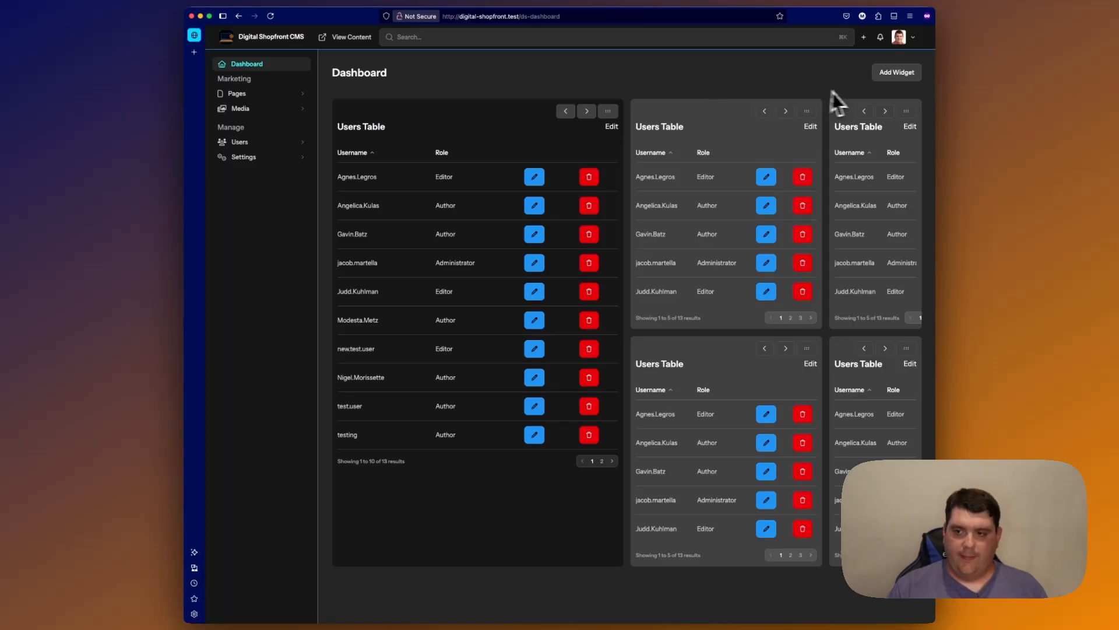
Rearrange the dashboard widgets so that two light two-column Users Table widgets come before the large dark one.
{"action": "left_click", "coordinate": [766, 112]}
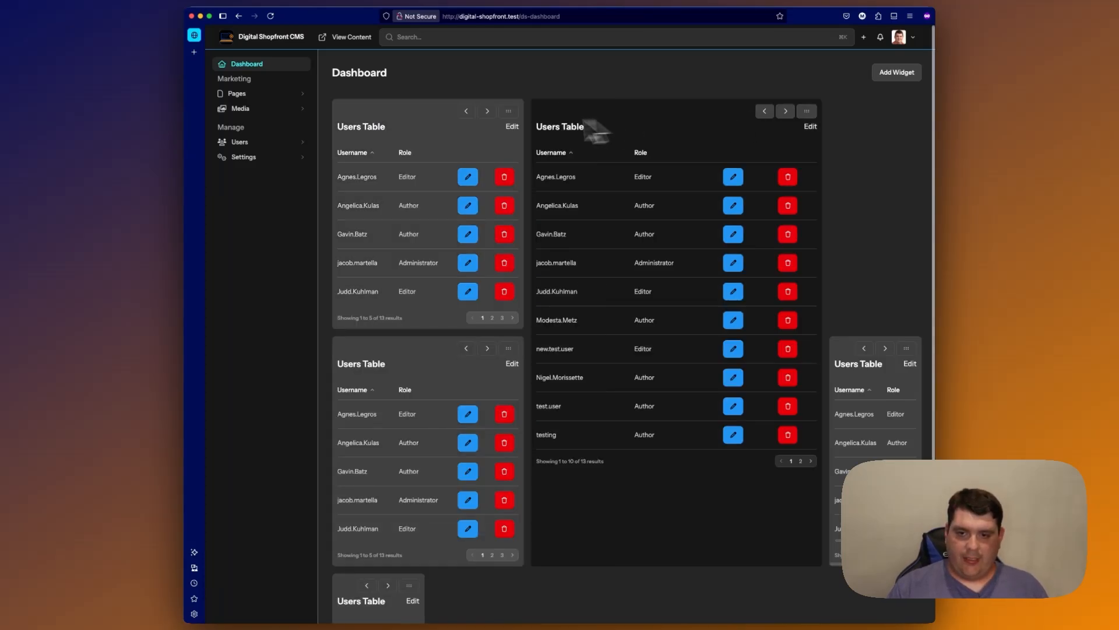
{"action": "left_click", "coordinate": [488, 112]}
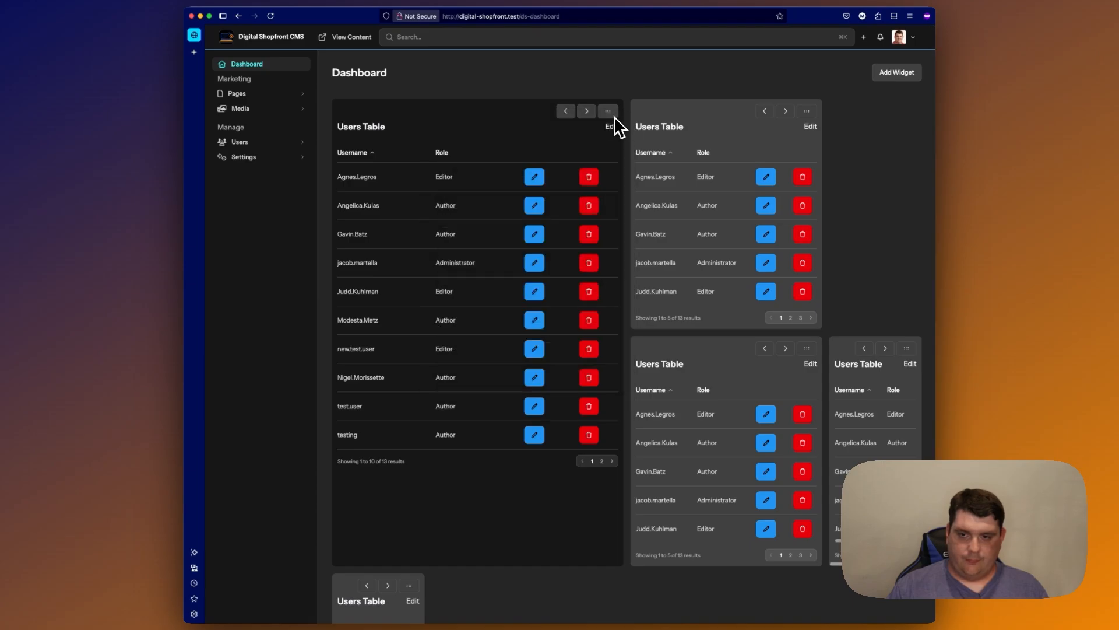
{"action": "left_click_drag", "start_coordinate": [609, 113], "coordinate": [716, 132]}
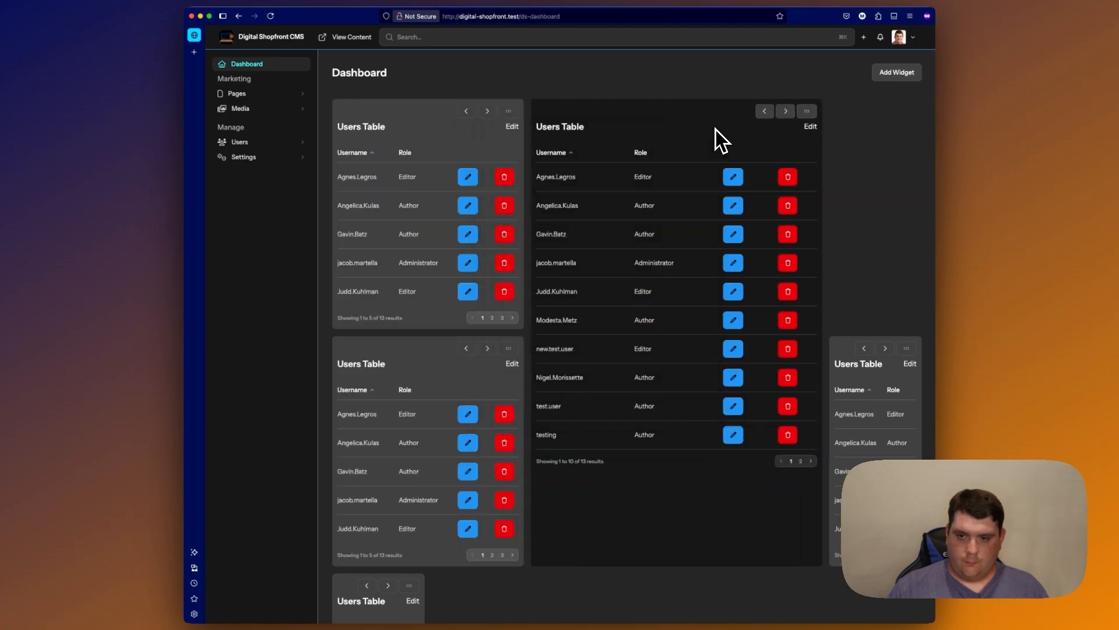
{"action": "left_click_drag", "start_coordinate": [507, 350], "coordinate": [570, 220]}
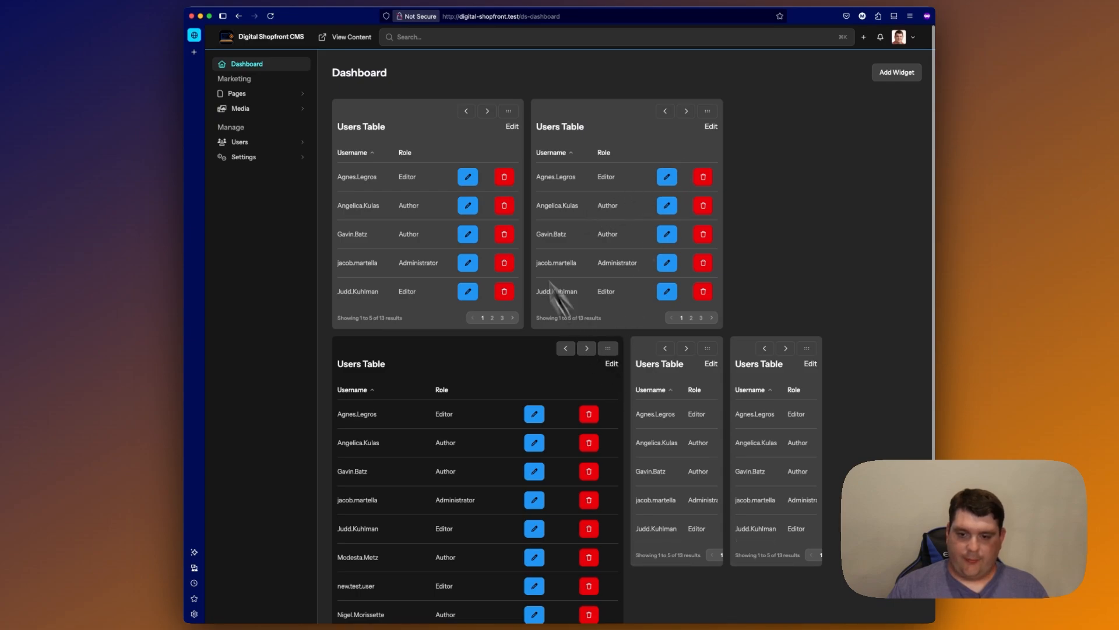
Set the first Users Table widget to 3 columns with a Dark background color and save it.
{"action": "left_click", "coordinate": [512, 128]}
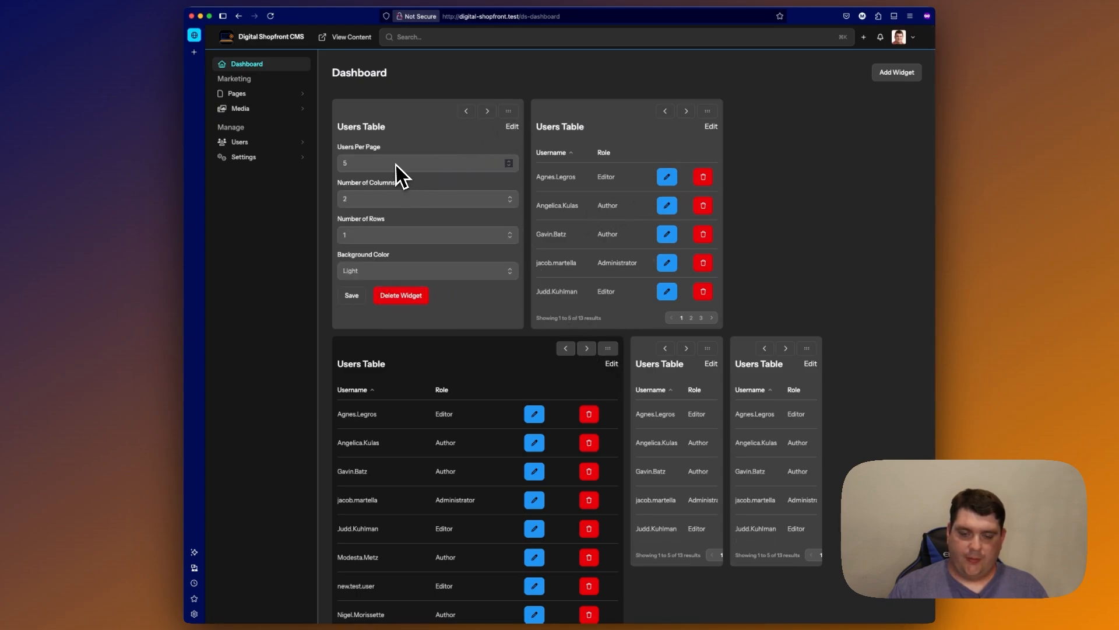
{"action": "left_click", "coordinate": [369, 203]}
{"action": "left_click", "coordinate": [370, 211]}
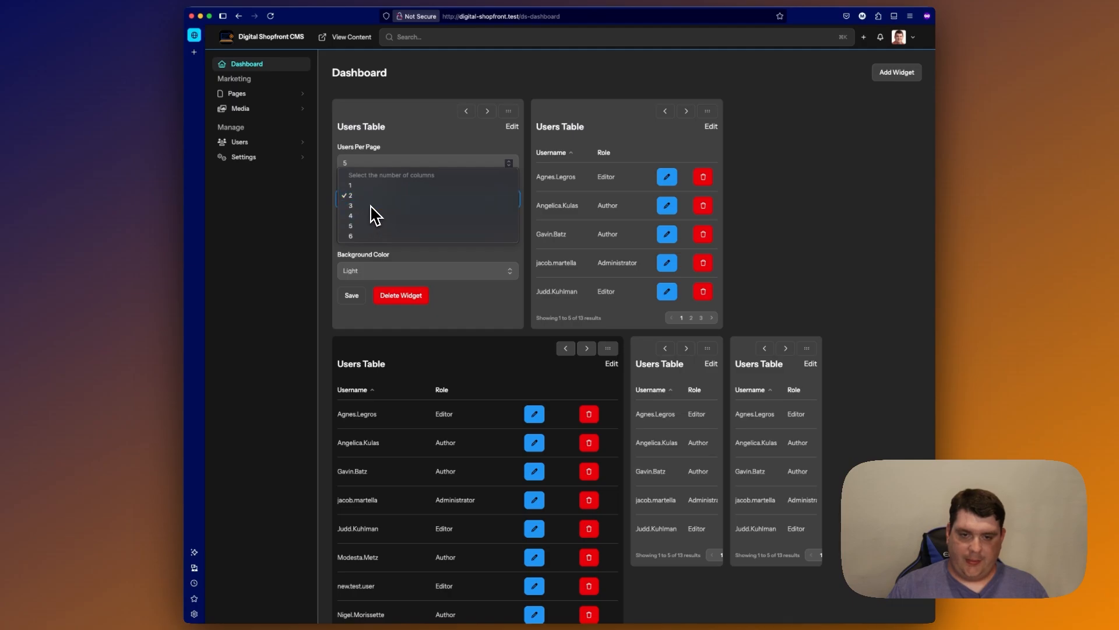
{"action": "left_click", "coordinate": [356, 277]}
{"action": "left_click", "coordinate": [366, 253]}
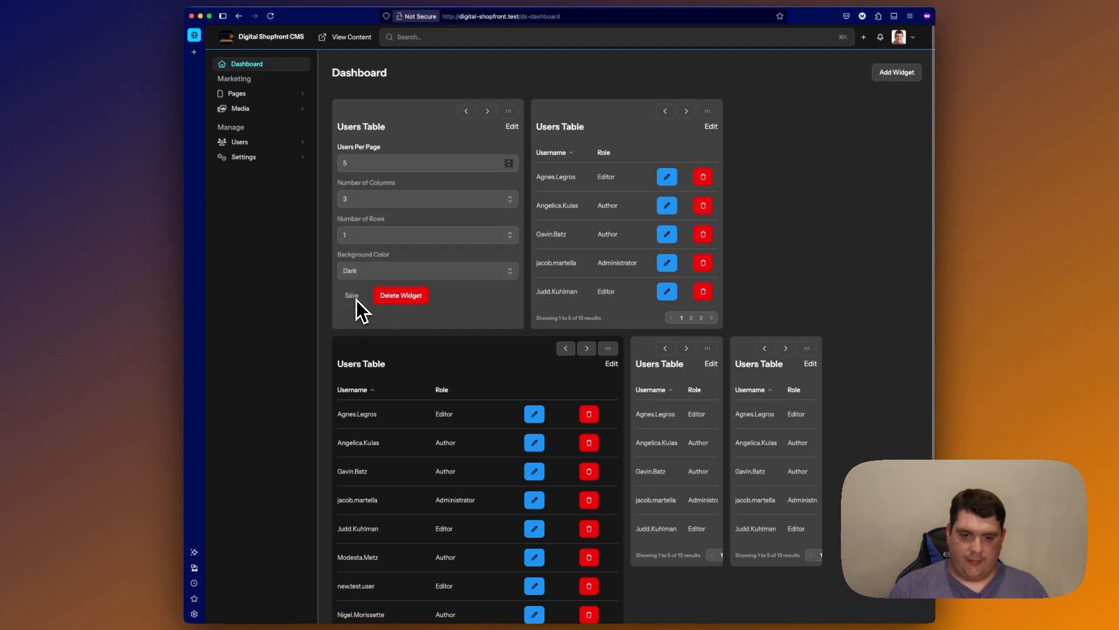
{"action": "left_click", "coordinate": [353, 297]}
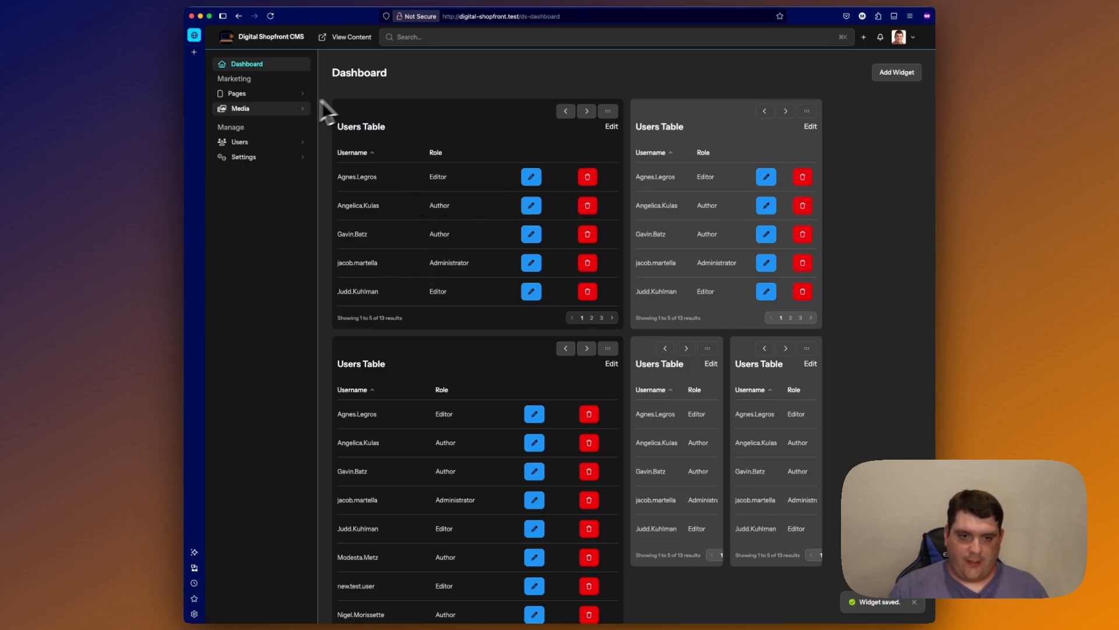
Open the media library and review the categories available for filtering, leaving the filter unset.
{"action": "left_click", "coordinate": [241, 109]}
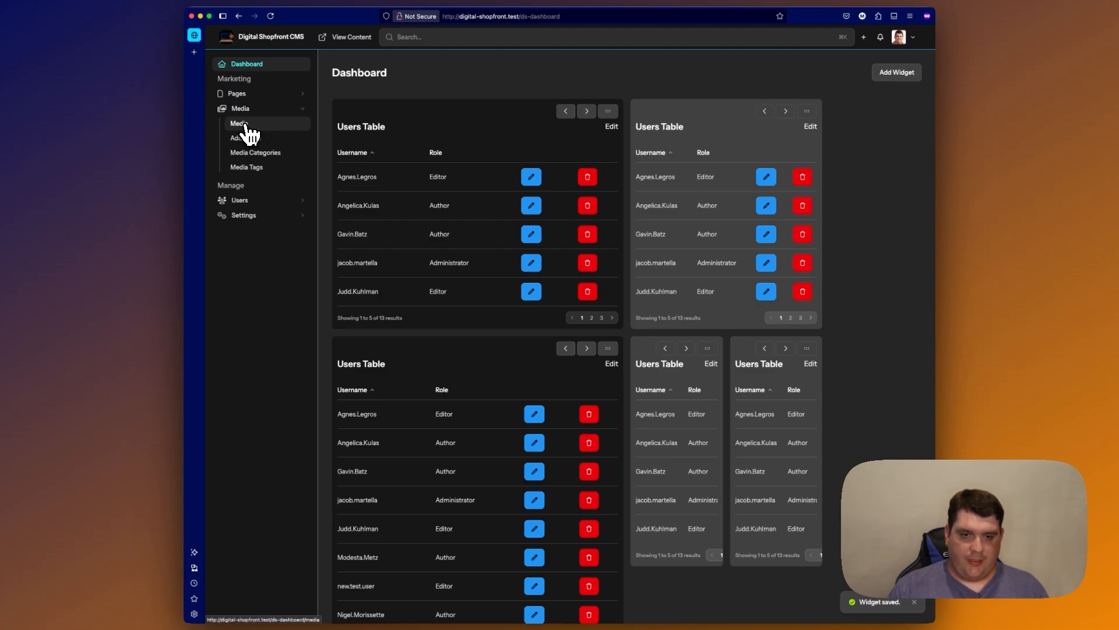
{"action": "left_click", "coordinate": [245, 125]}
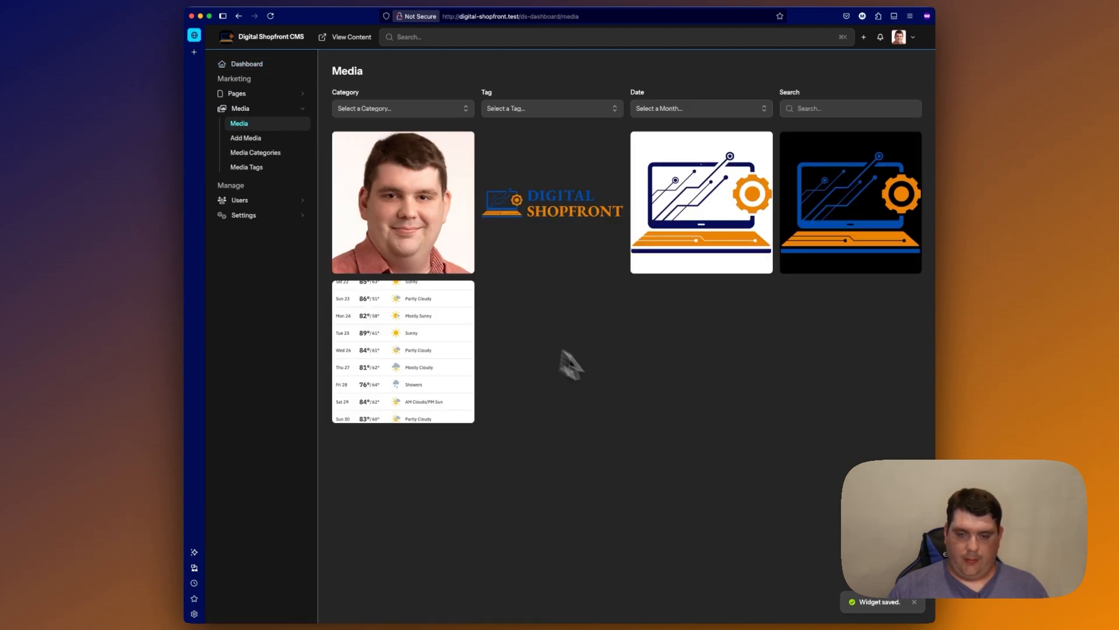
{"action": "left_click", "coordinate": [396, 110]}
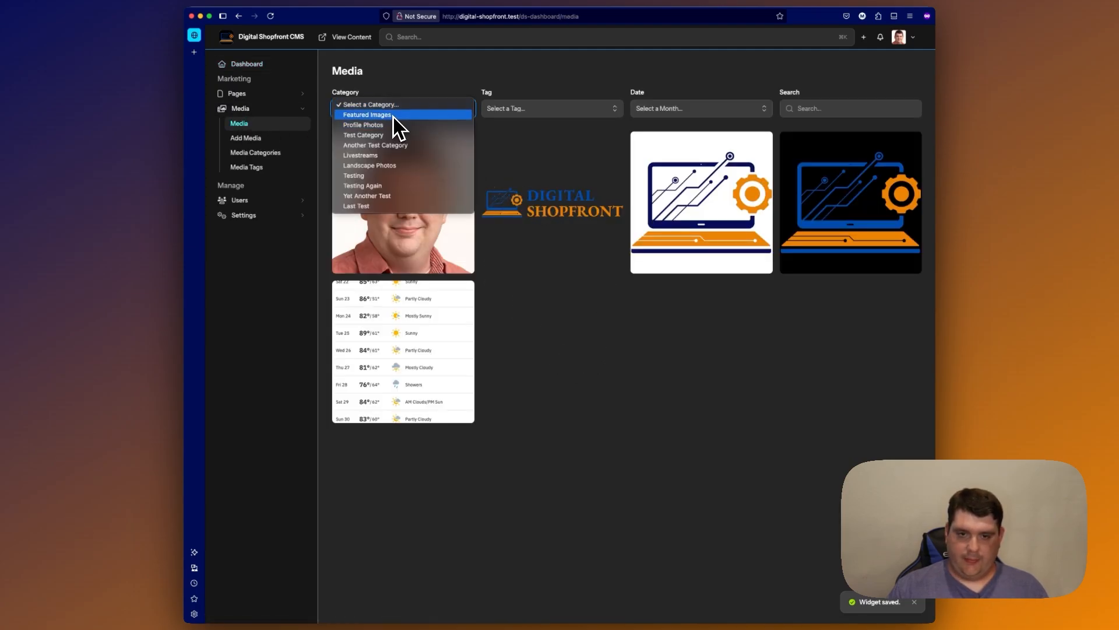
{"action": "left_click", "coordinate": [416, 93]}
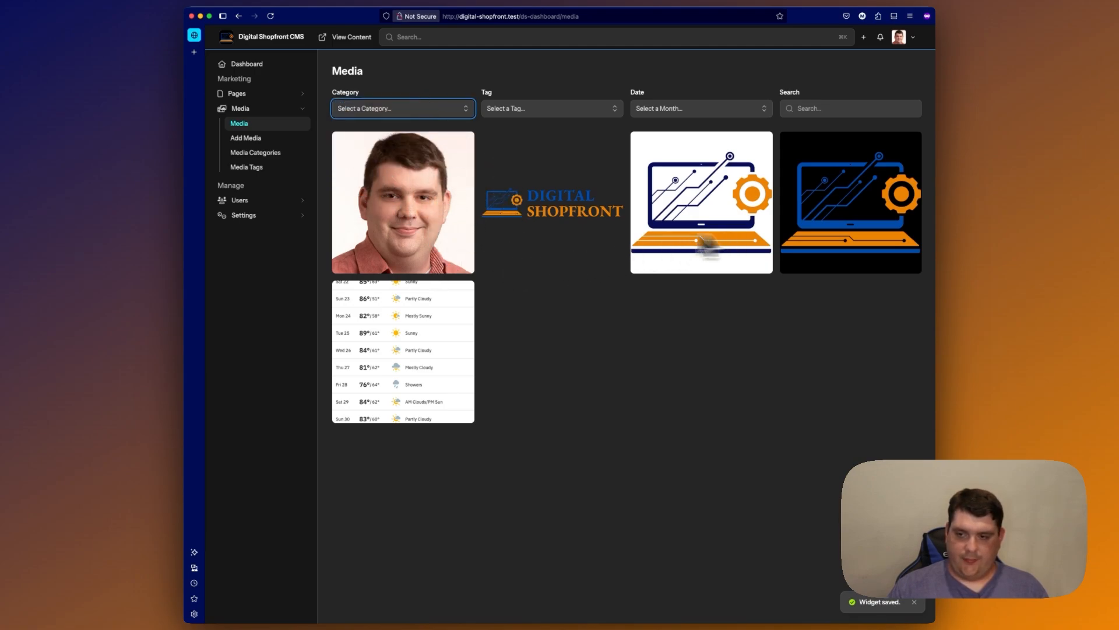
Open the details of the logo-white-bg@2x image and try assigning the Featured Images category, clearing it again.
{"action": "left_click", "coordinate": [719, 192]}
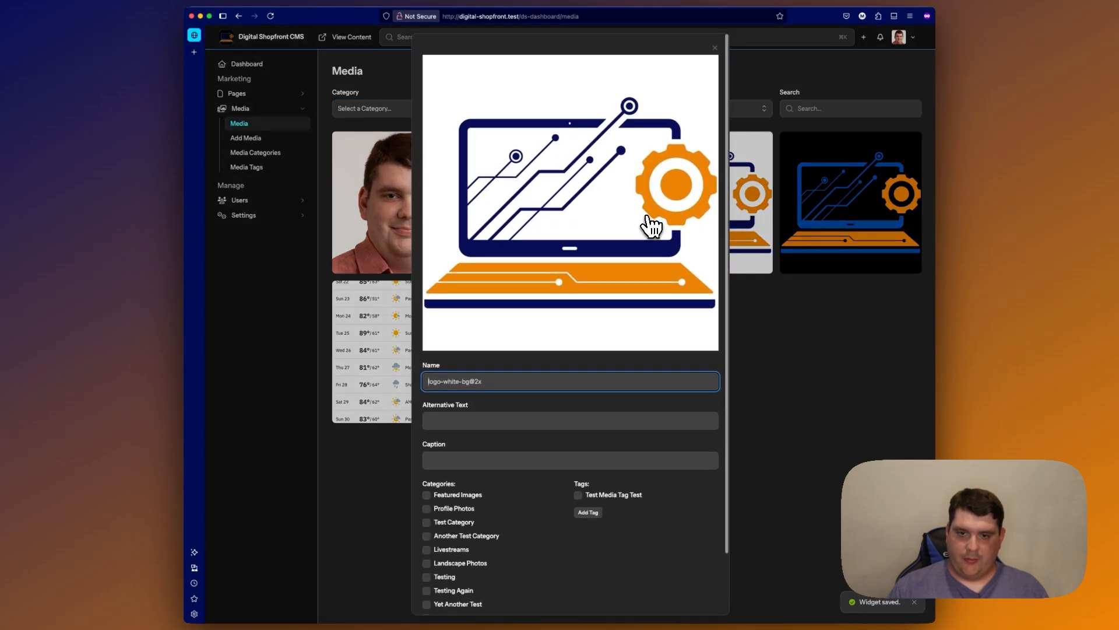
{"action": "scroll", "coordinate": [674, 215], "scroll_direction": "down", "scroll_amount": 3}
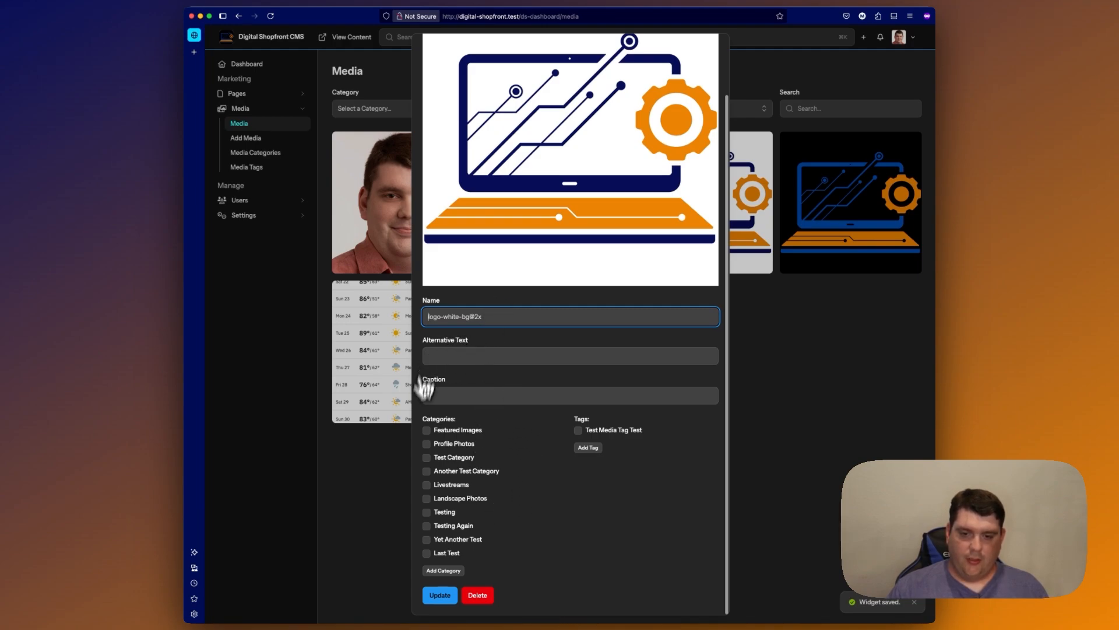
{"action": "left_click", "coordinate": [484, 357]}
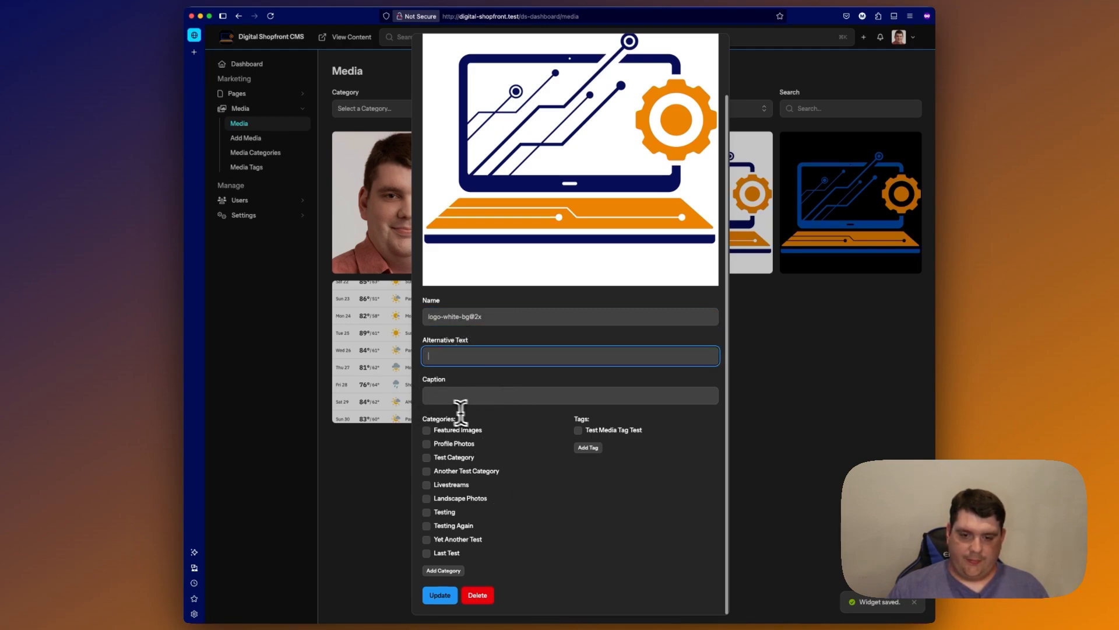
{"action": "left_click", "coordinate": [500, 399]}
{"action": "left_click", "coordinate": [451, 433]}
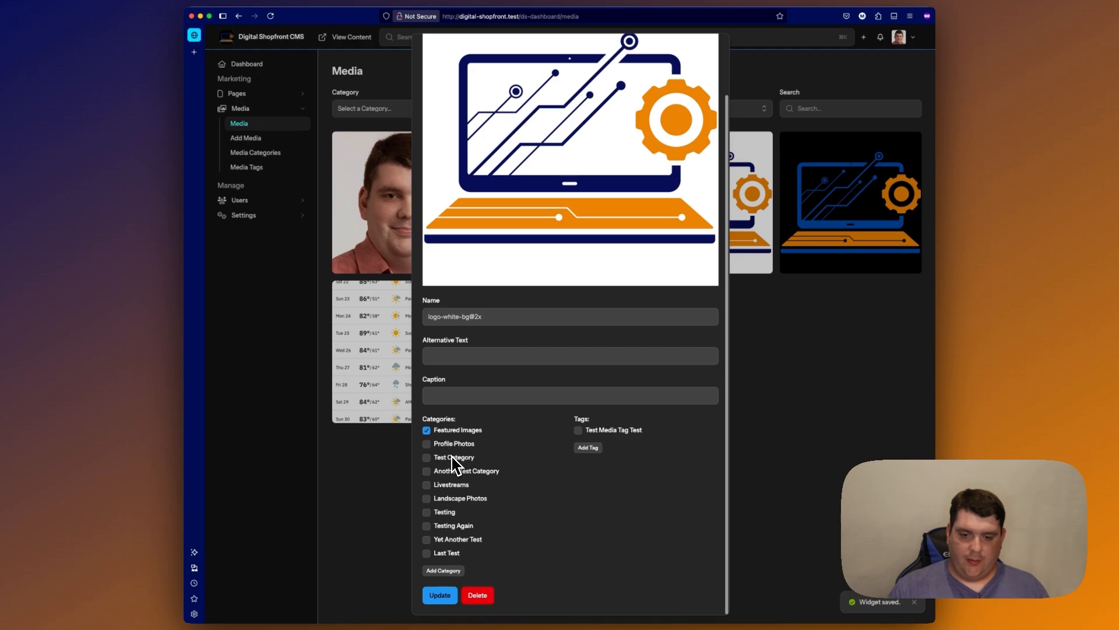
{"action": "left_click", "coordinate": [442, 457]}
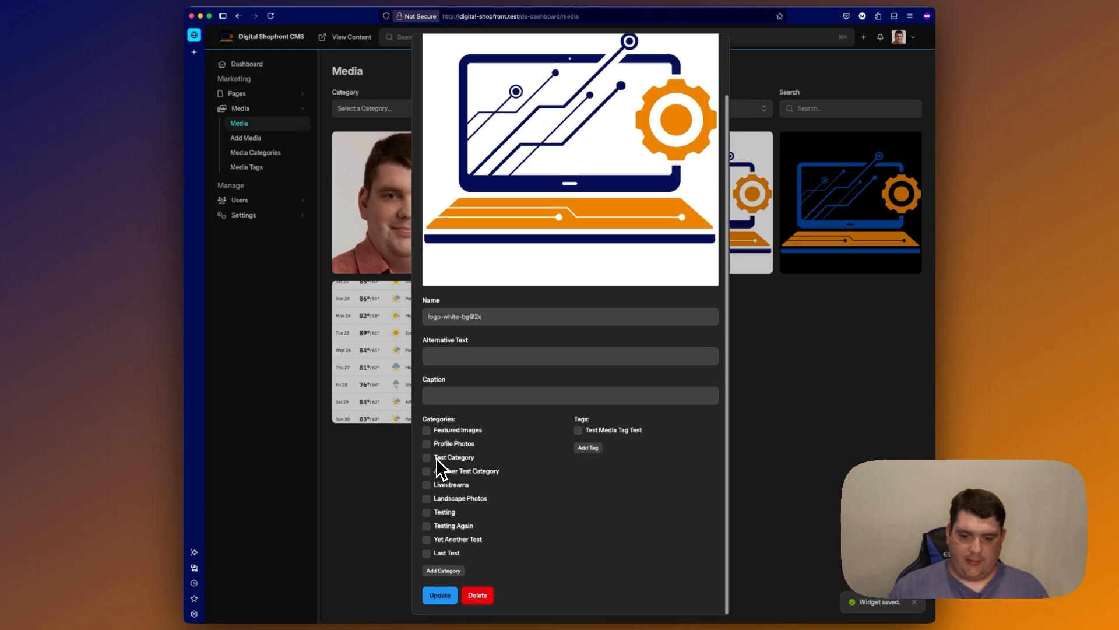
Review the form for adding a category to the image, cancel it and close the image details.
{"action": "left_click", "coordinate": [445, 570]}
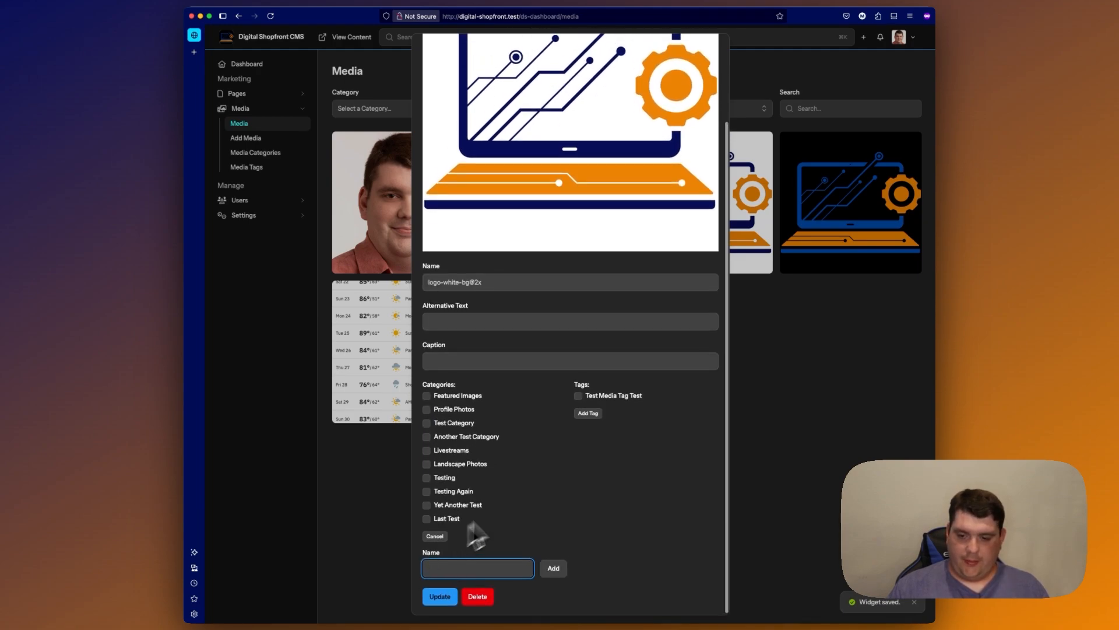
{"action": "left_click", "coordinate": [438, 537]}
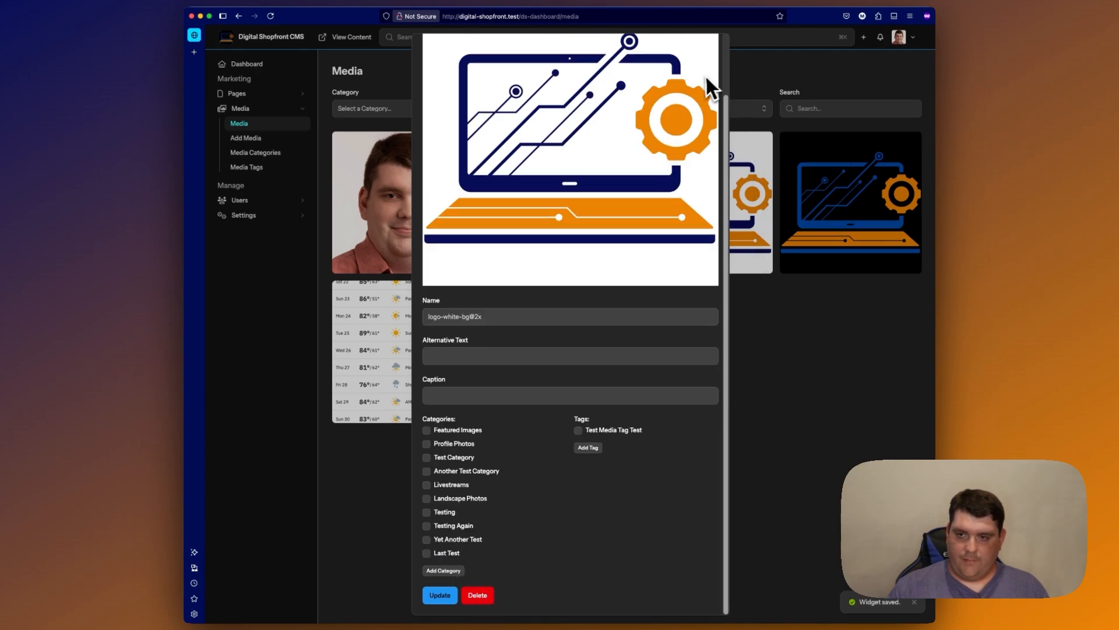
{"action": "scroll", "coordinate": [706, 75], "scroll_direction": "up", "scroll_amount": 3}
{"action": "left_click", "coordinate": [714, 48]}
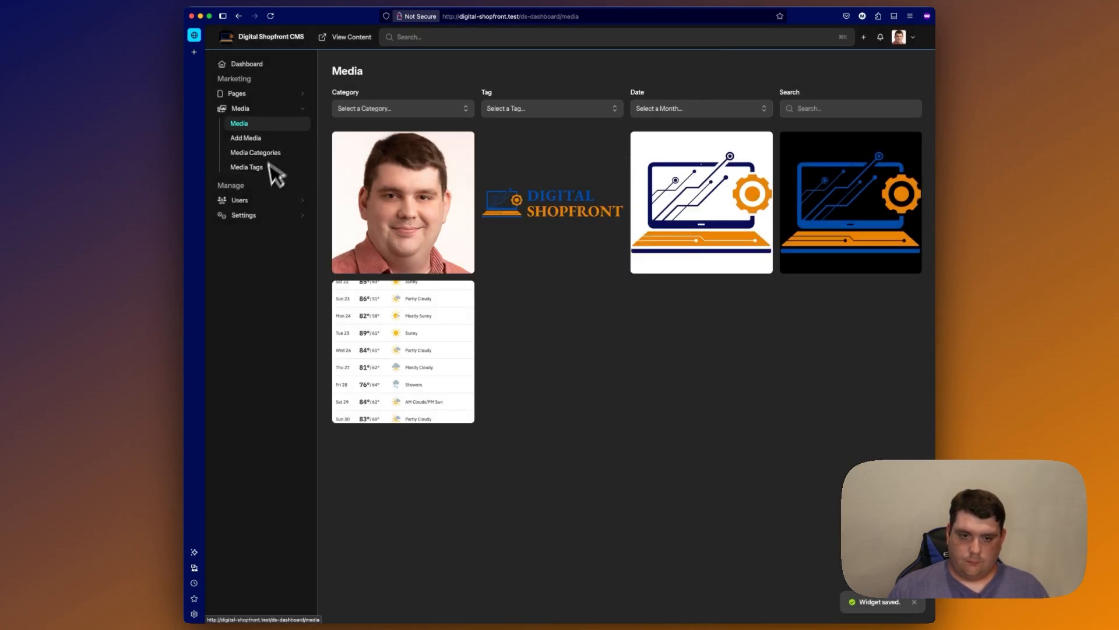
Review the pages for adding media, managing media categories and managing media tags.
{"action": "left_click", "coordinate": [264, 141]}
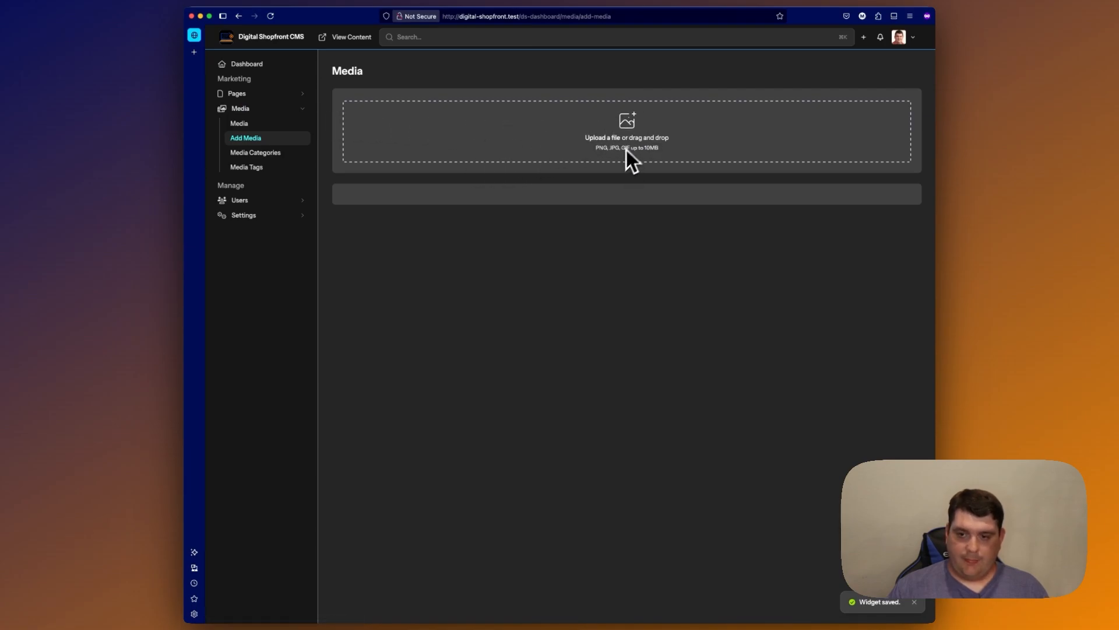
{"action": "left_click", "coordinate": [264, 153]}
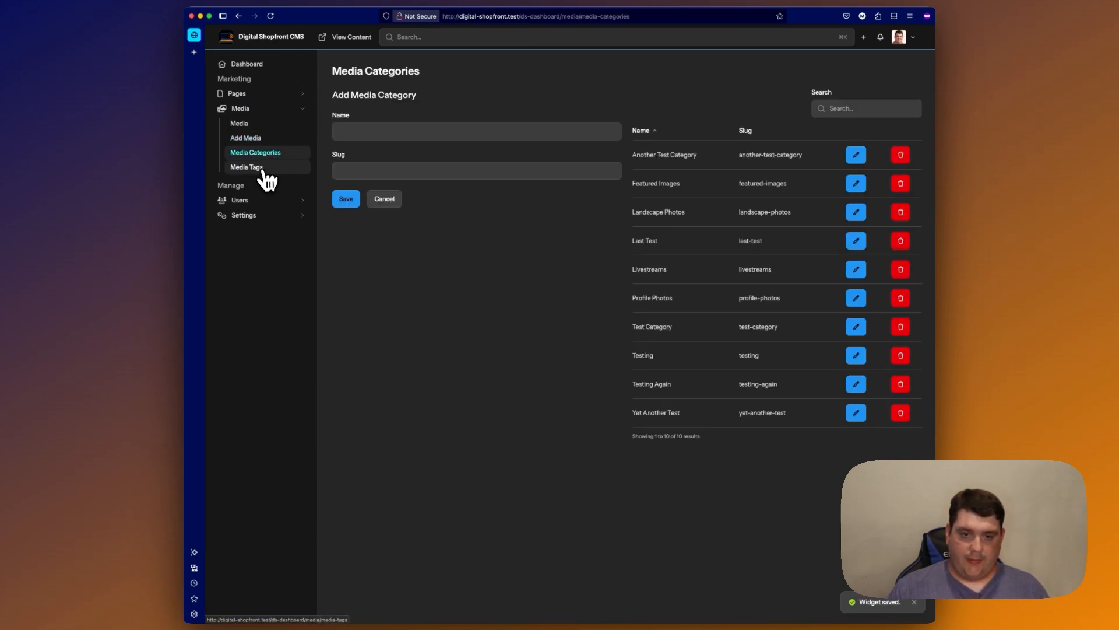
{"action": "left_click", "coordinate": [268, 170]}
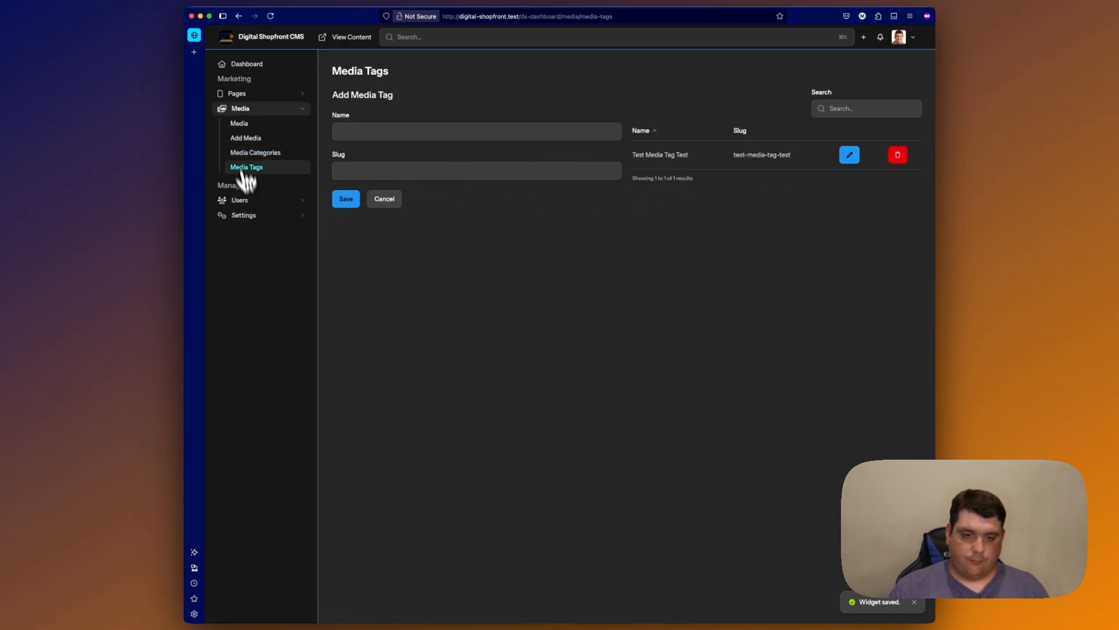
Open the users list, check its pagination, and review the blank form for adding a user.
{"action": "left_click", "coordinate": [242, 109]}
{"action": "left_click", "coordinate": [243, 143]}
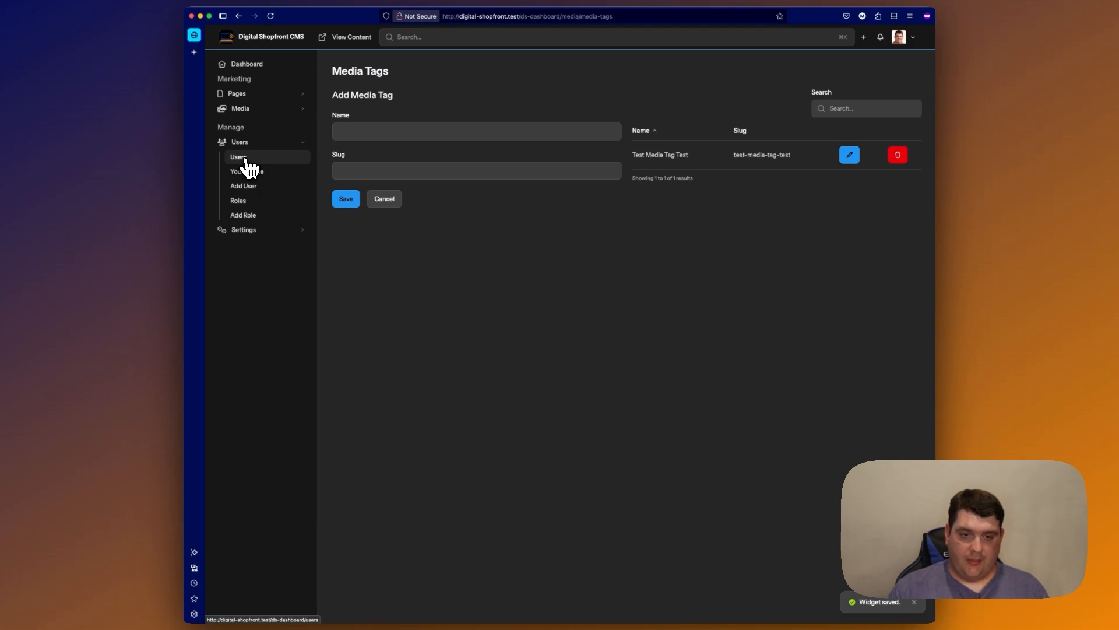
{"action": "left_click", "coordinate": [245, 160]}
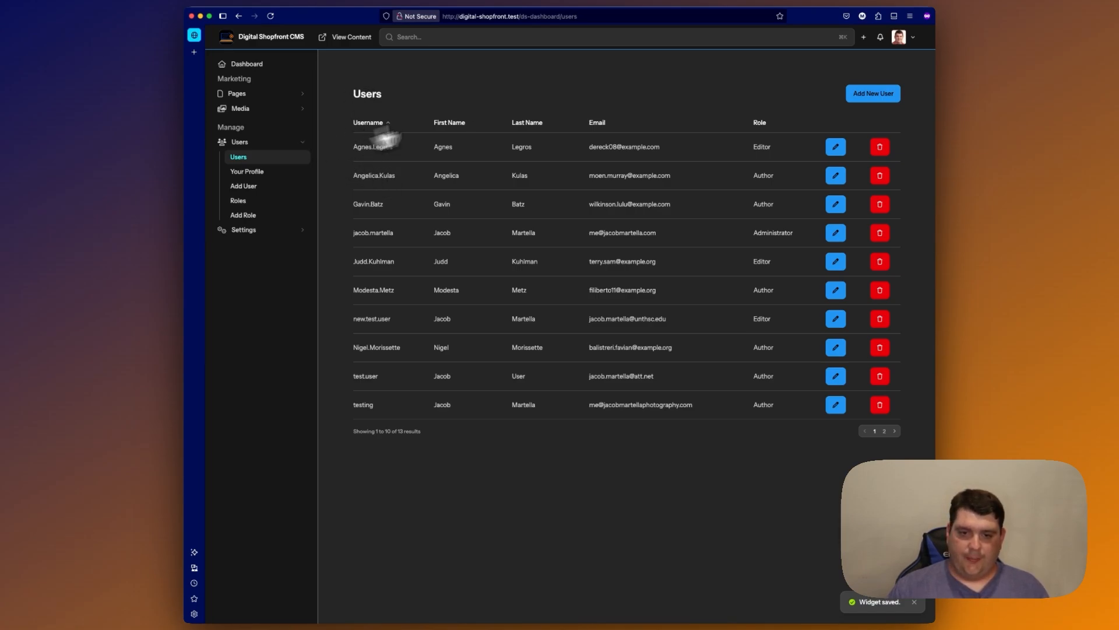
{"action": "left_click", "coordinate": [885, 431]}
{"action": "left_click", "coordinate": [874, 230]}
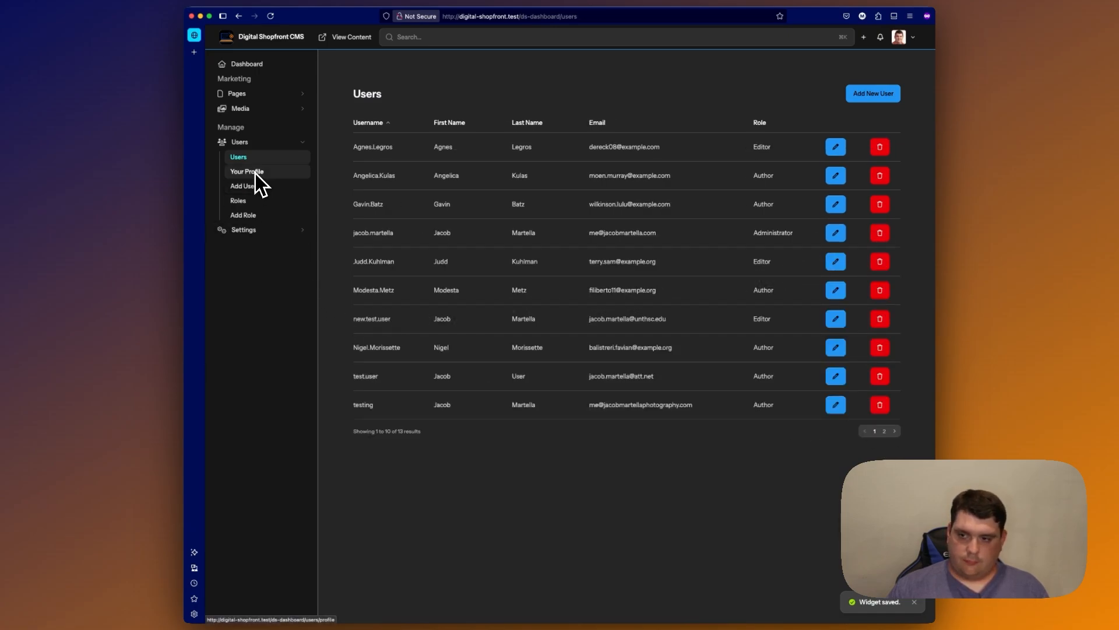
{"action": "left_click", "coordinate": [880, 97]}
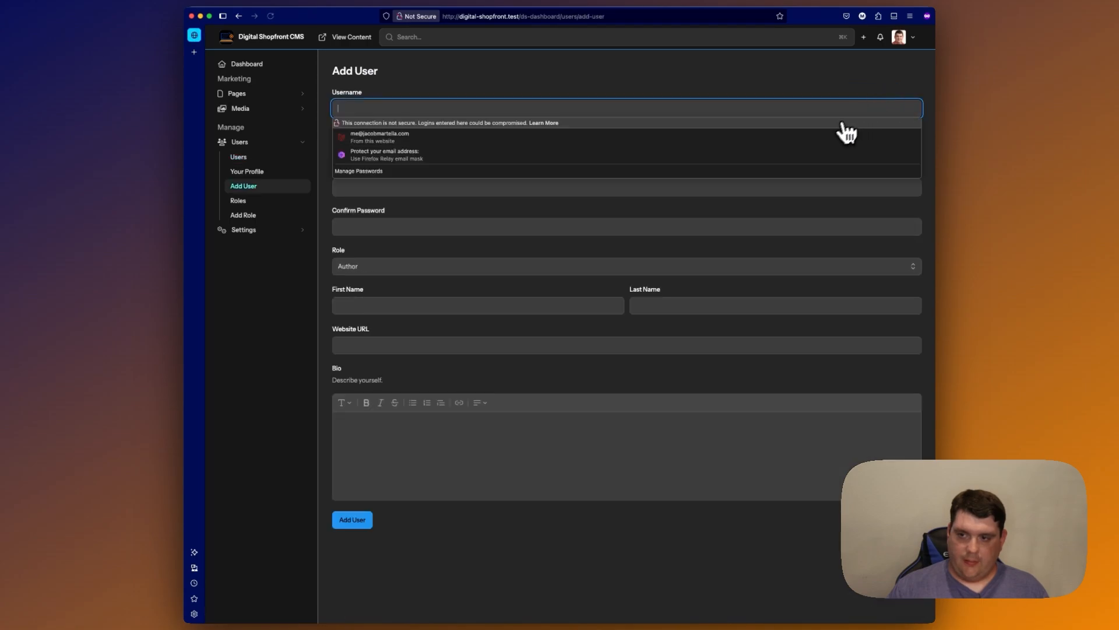
{"action": "left_click", "coordinate": [495, 77]}
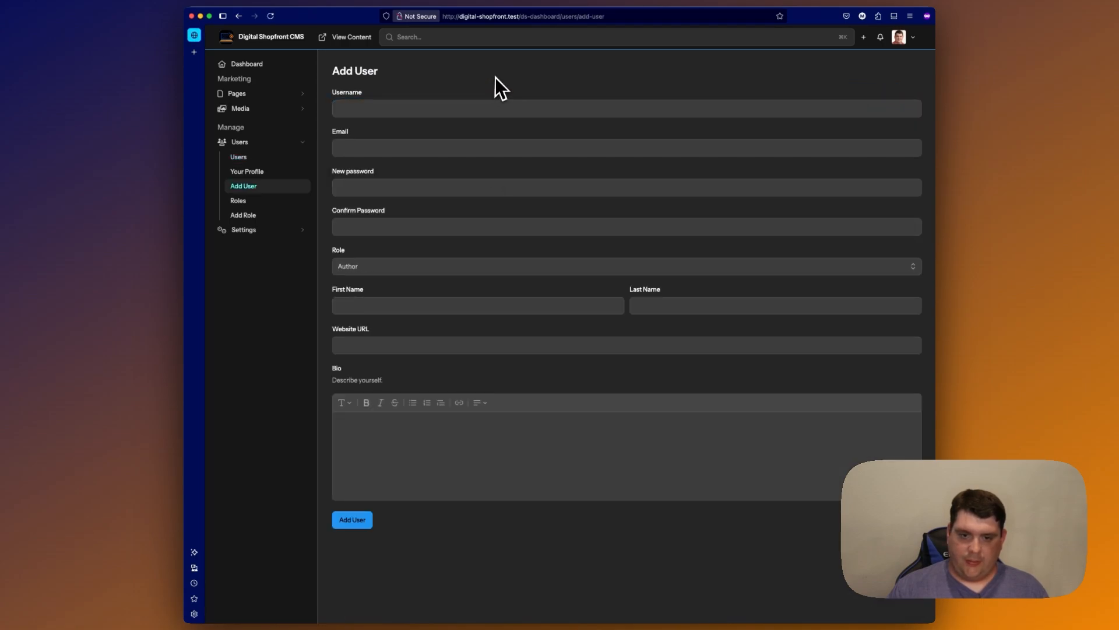
Open your own profile and try choosing the logo-white-bg@2x image from the media library as the profile photo.
{"action": "left_click", "coordinate": [262, 172]}
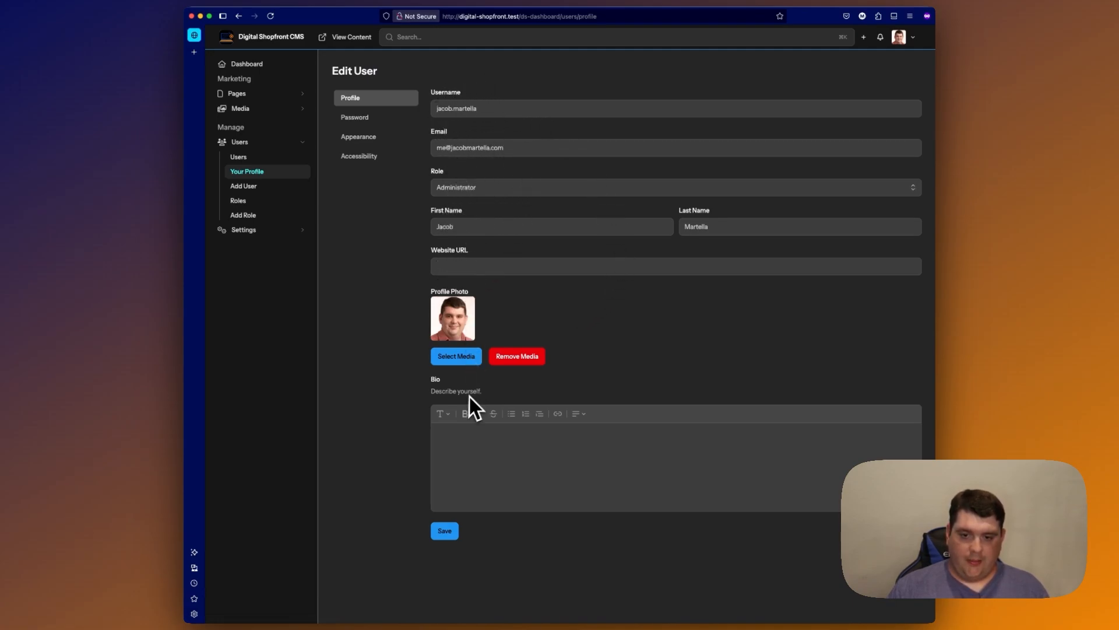
{"action": "left_click", "coordinate": [464, 358]}
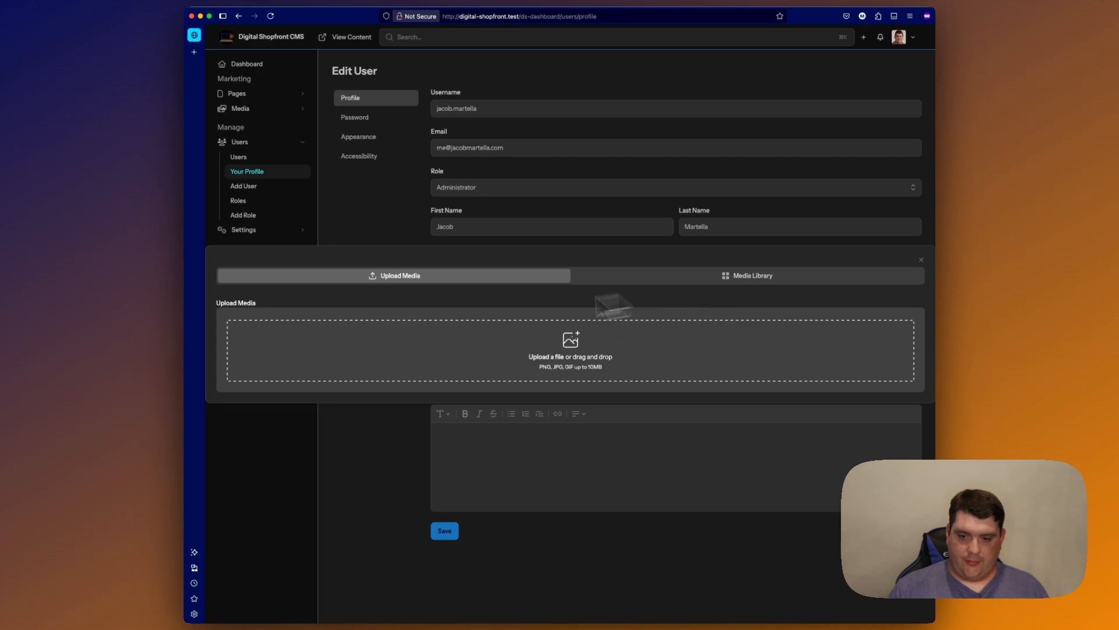
{"action": "left_click", "coordinate": [768, 276]}
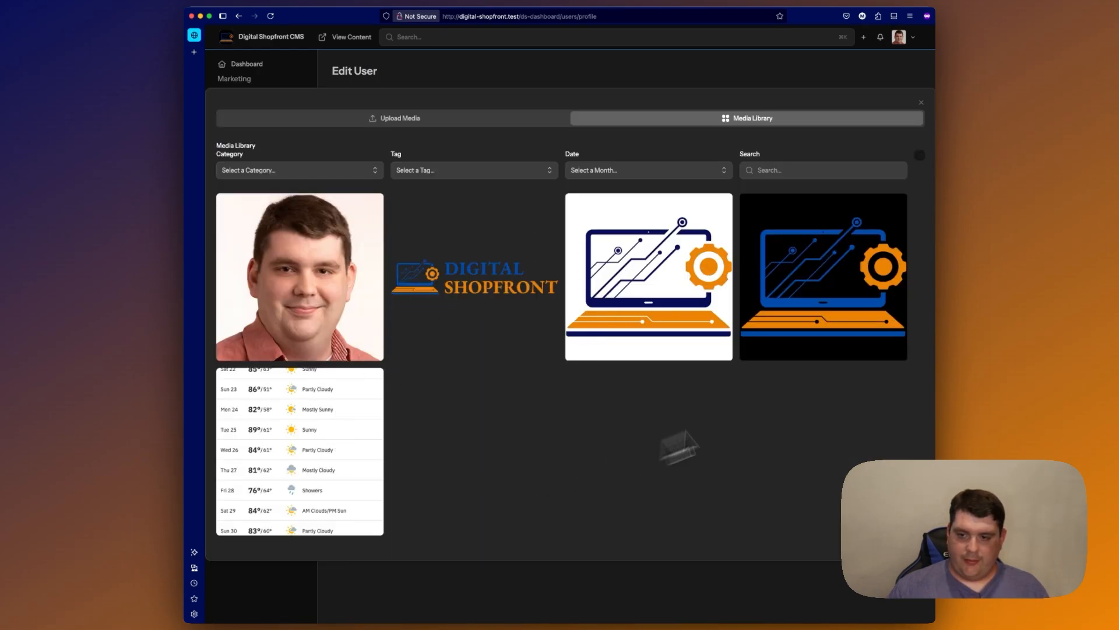
{"action": "left_click", "coordinate": [665, 308]}
{"action": "scroll", "coordinate": [742, 455], "scroll_direction": "down", "scroll_amount": 5}
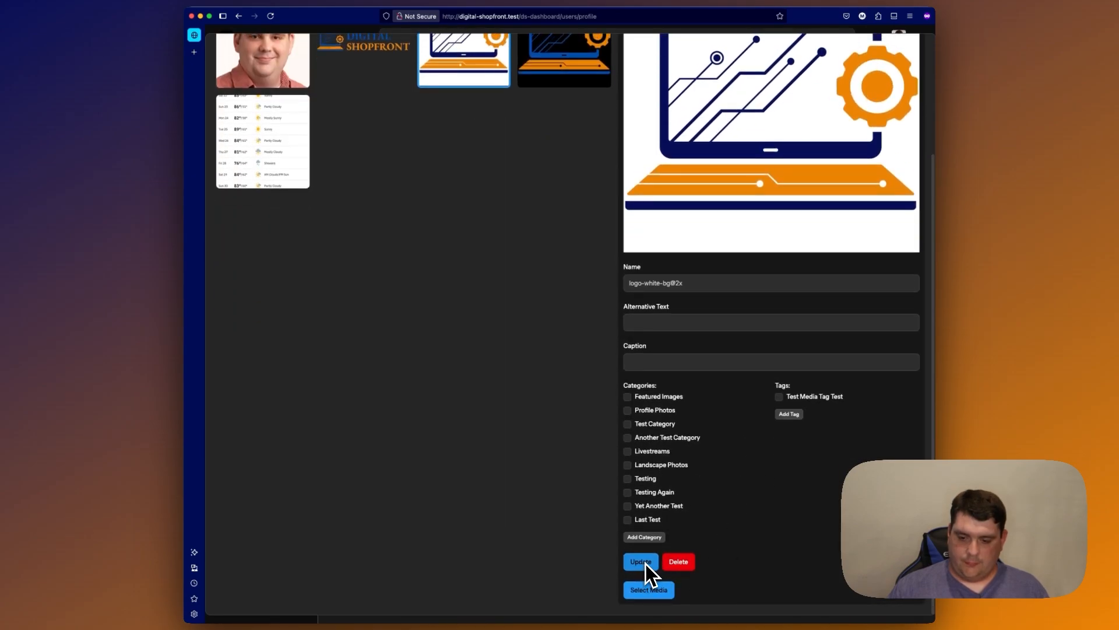
{"action": "left_click", "coordinate": [649, 588]}
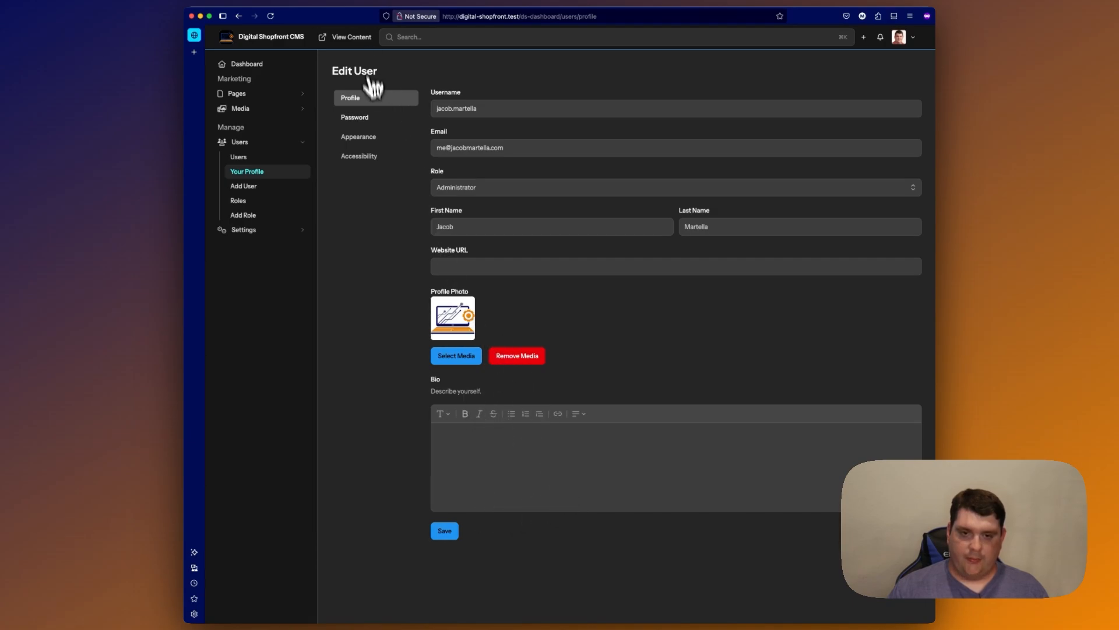
Look through the profile's password and appearance sections, and reload the page to discard the unsaved photo choice.
{"action": "left_click", "coordinate": [366, 118]}
{"action": "left_click", "coordinate": [370, 139]}
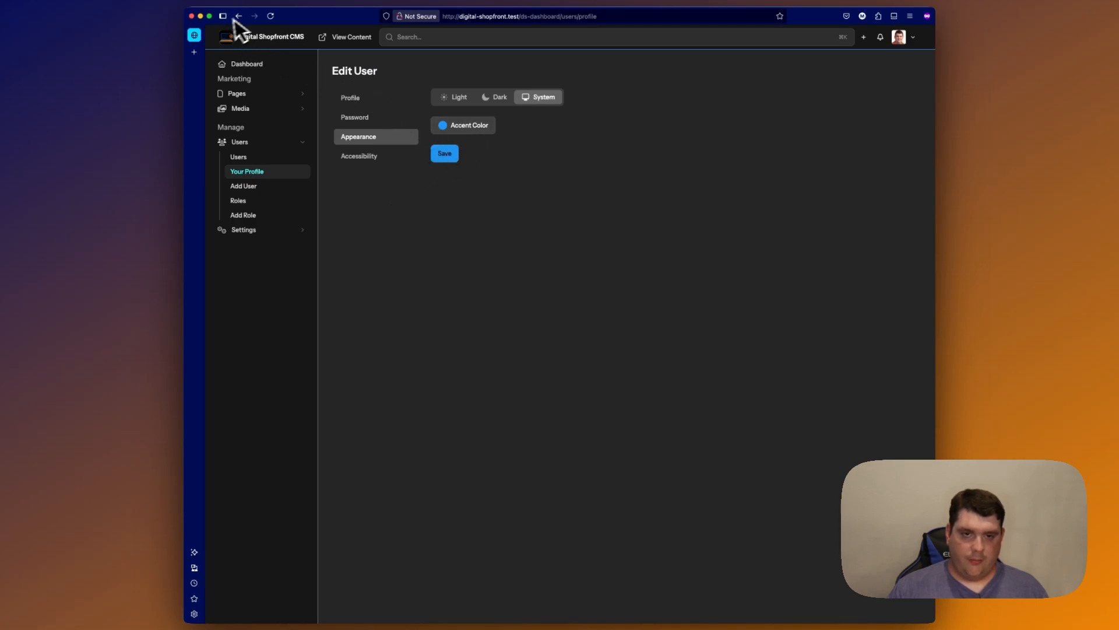
{"action": "left_click", "coordinate": [270, 16]}
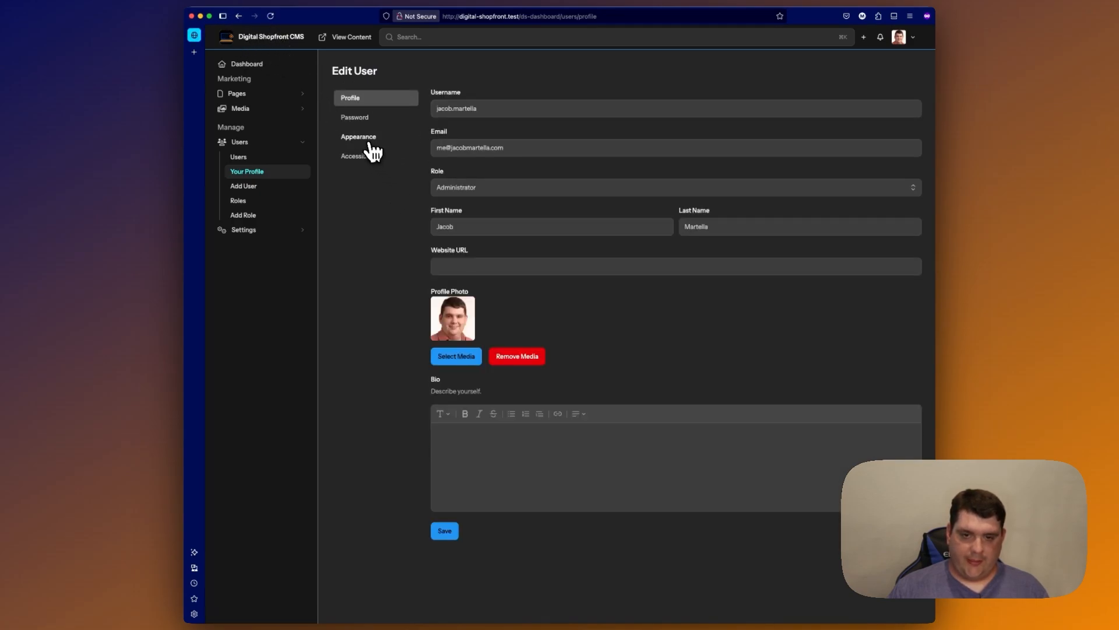
Examine the accent color picker in the profile's appearance settings and close it without choosing a color.
{"action": "left_click", "coordinate": [392, 140]}
{"action": "left_click", "coordinate": [464, 129]}
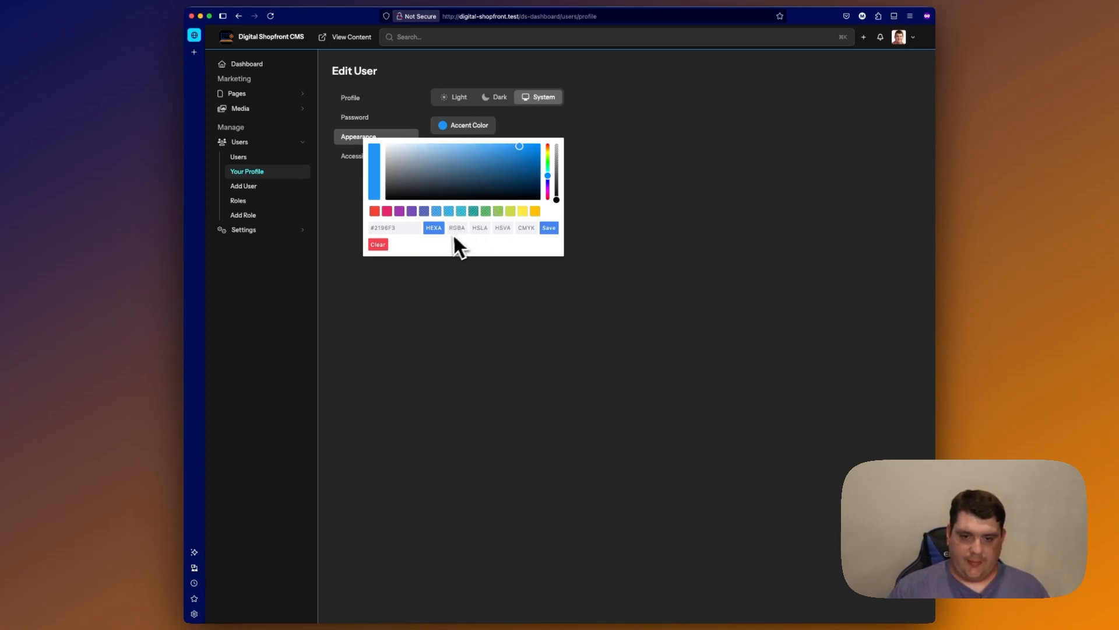
{"action": "left_click", "coordinate": [410, 292]}
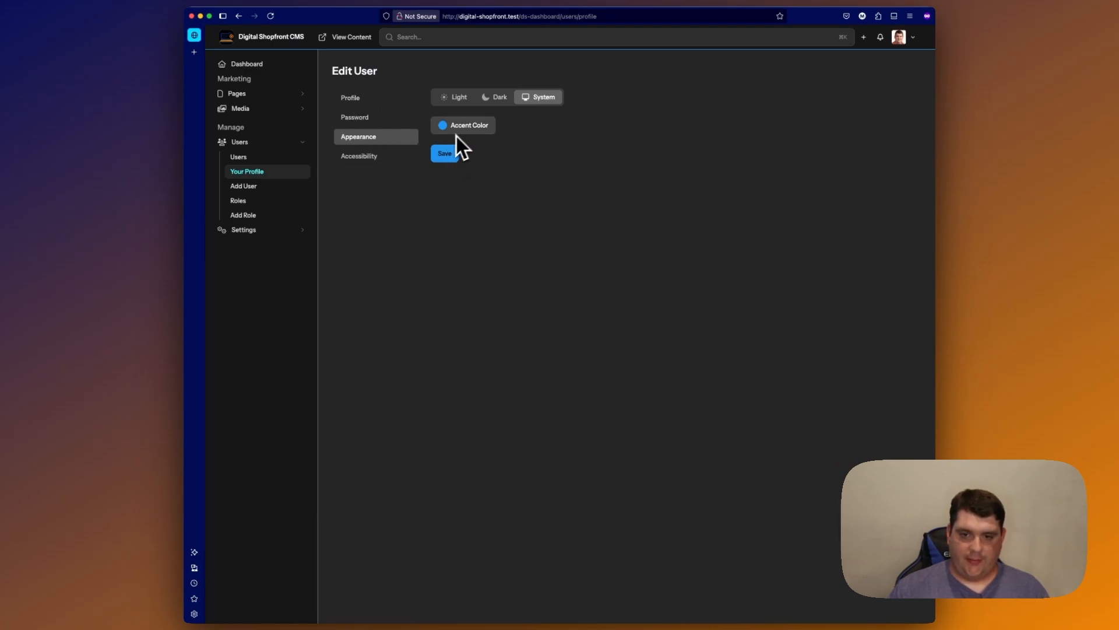
Review the existing roles and start a new role named Test Role with the slug test-role.
{"action": "left_click", "coordinate": [257, 210]}
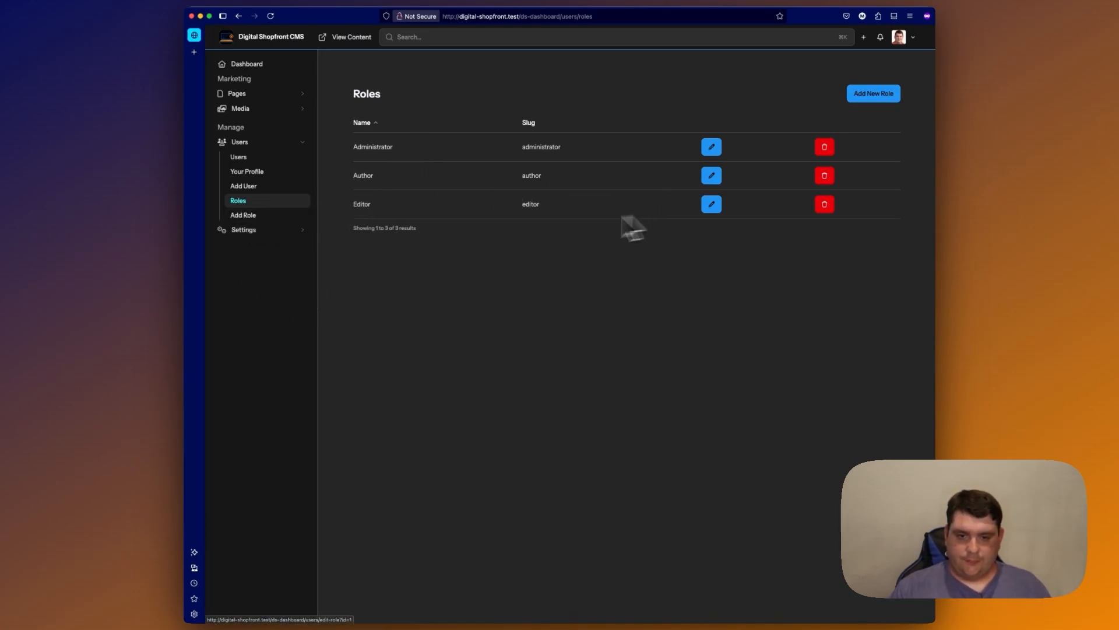
{"action": "left_click", "coordinate": [254, 218]}
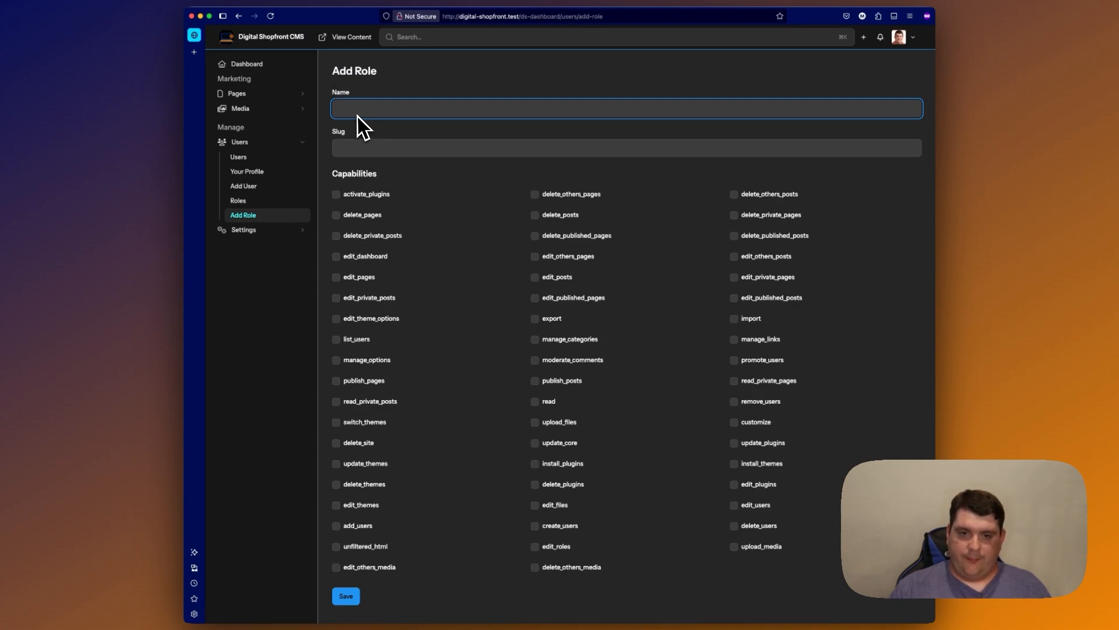
{"action": "type", "text": "Test"}
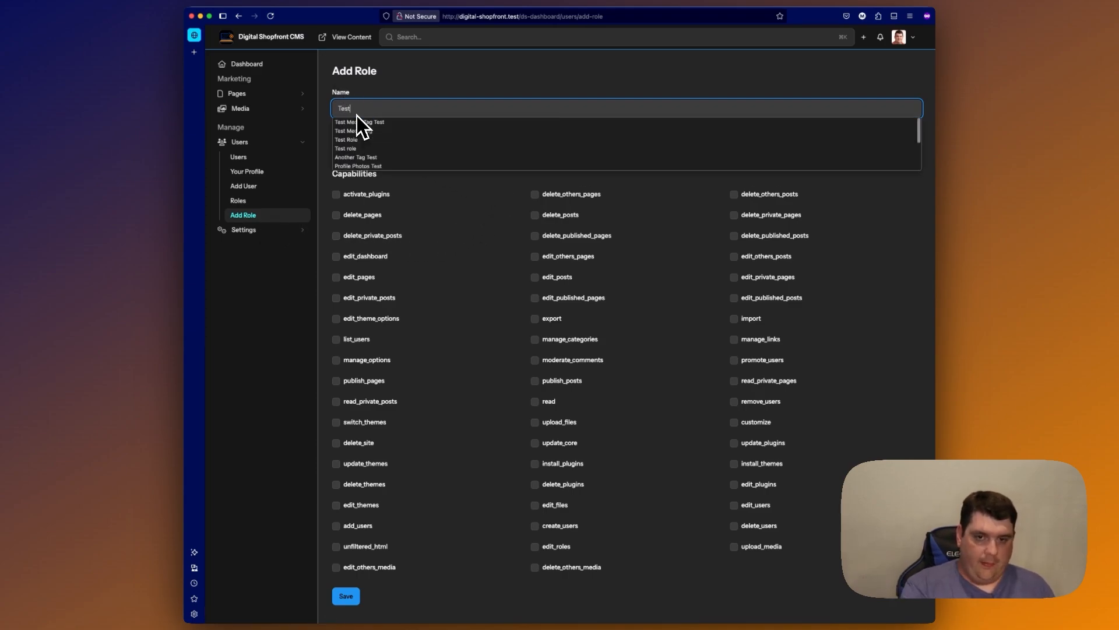
{"action": "type", "text": " Role"}
{"action": "key", "text": "Tab"}
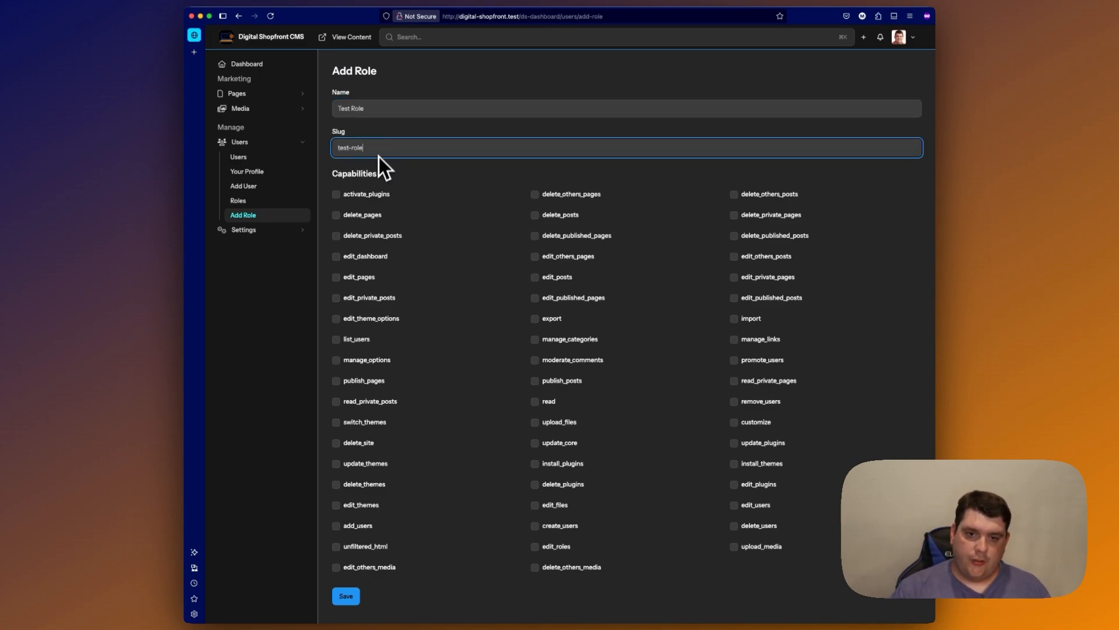
{"action": "left_click", "coordinate": [324, 177]}
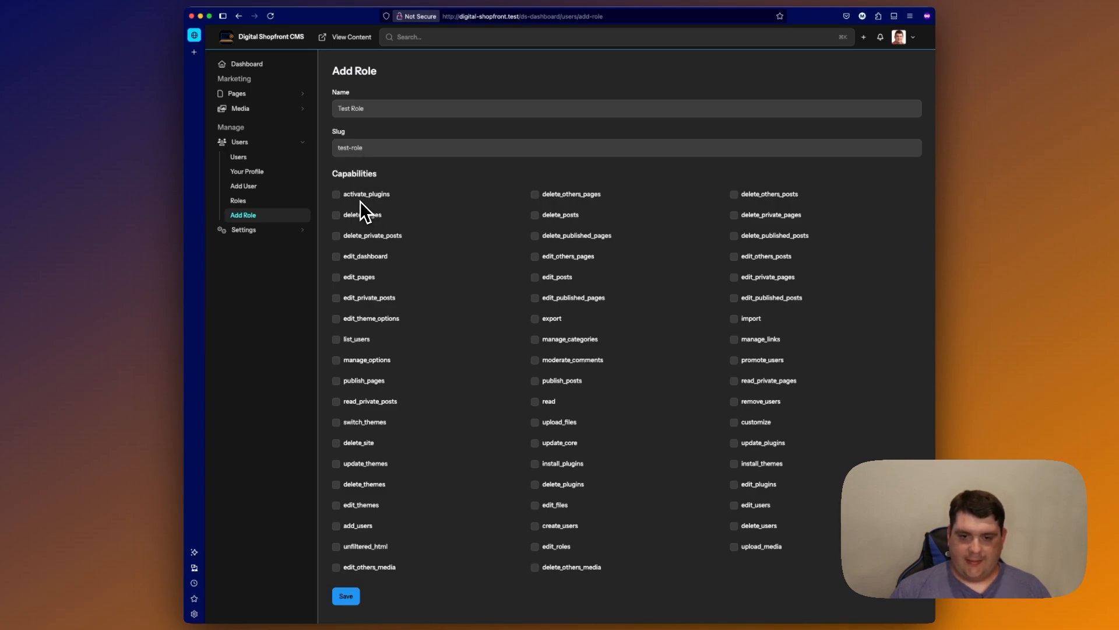
Grant the role activate_plugins, delete_pages, delete_private_posts, delete_others_pages, delete_posts, delete_published_pages and edit_posts, save it, and return to the roles list.
{"action": "left_click", "coordinate": [365, 218]}
{"action": "left_click", "coordinate": [375, 236]}
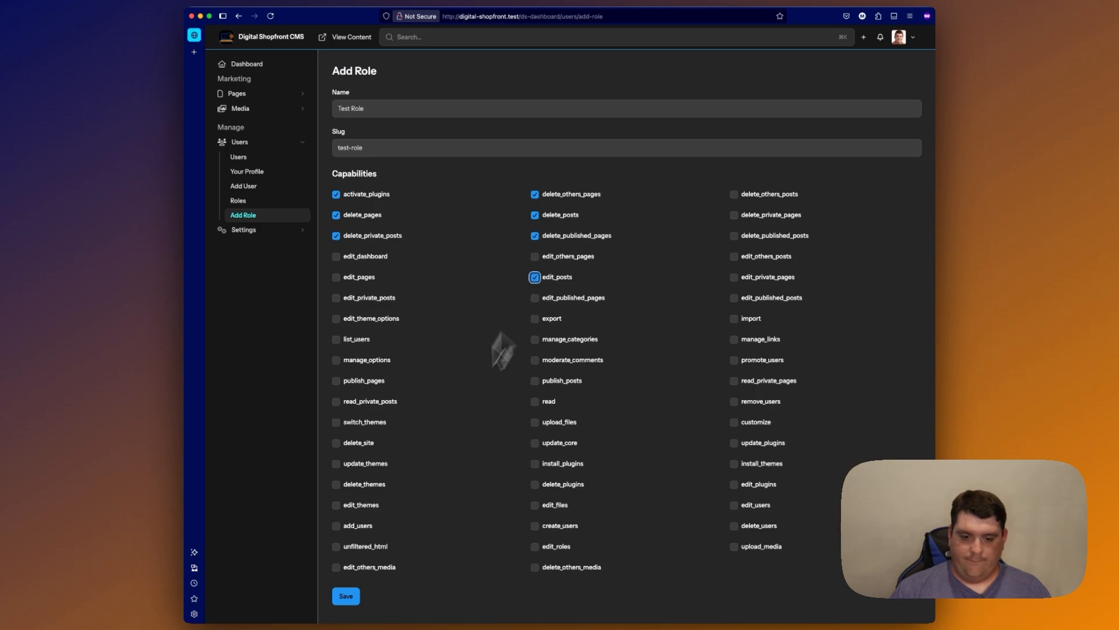
{"action": "left_click", "coordinate": [344, 596]}
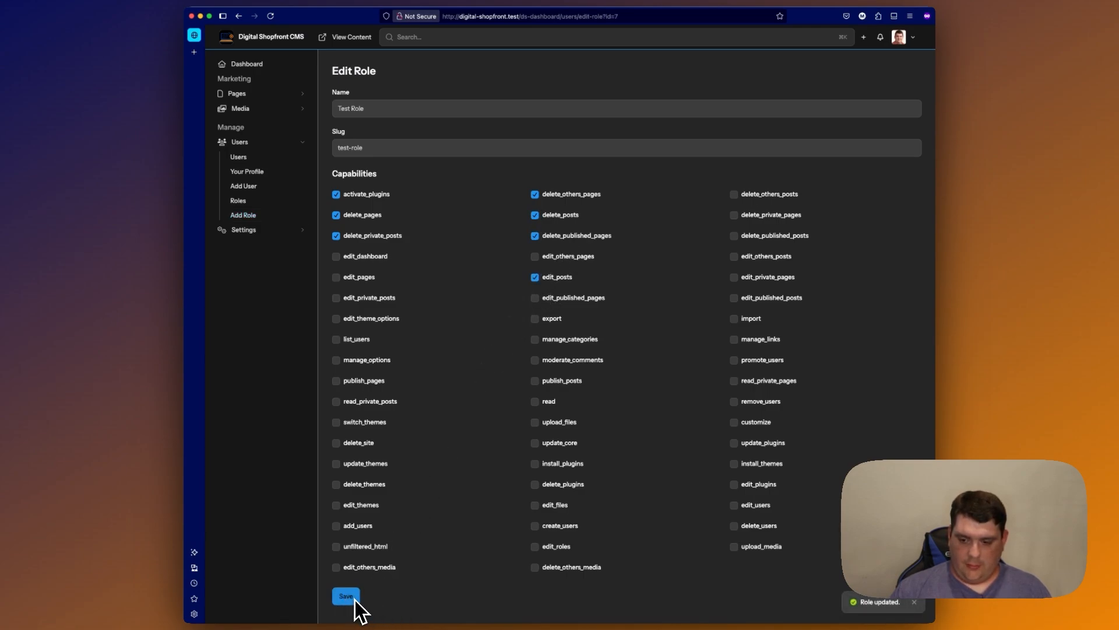
{"action": "left_click", "coordinate": [247, 204]}
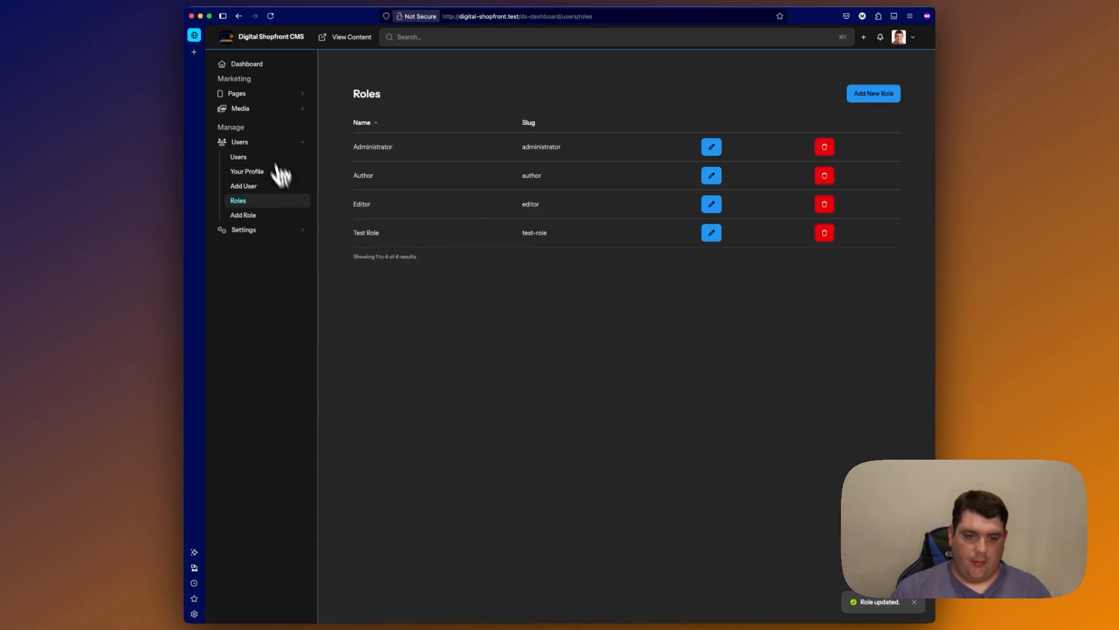
Open the general settings and review the site information, date and time, language and visibility options.
{"action": "left_click", "coordinate": [256, 143]}
{"action": "left_click", "coordinate": [254, 157]}
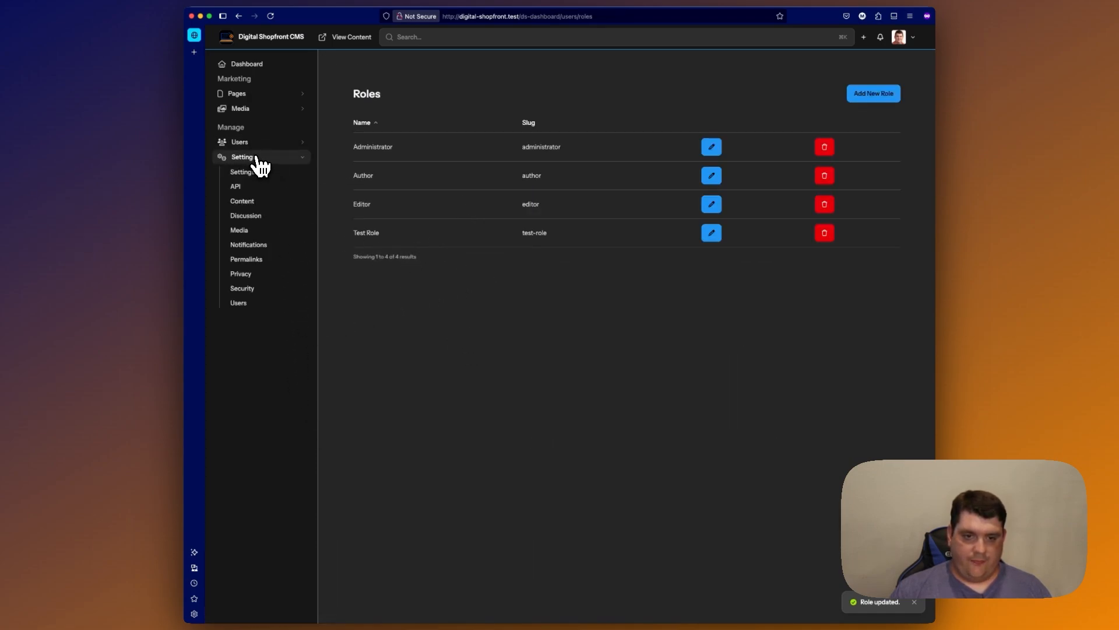
{"action": "left_click", "coordinate": [256, 176]}
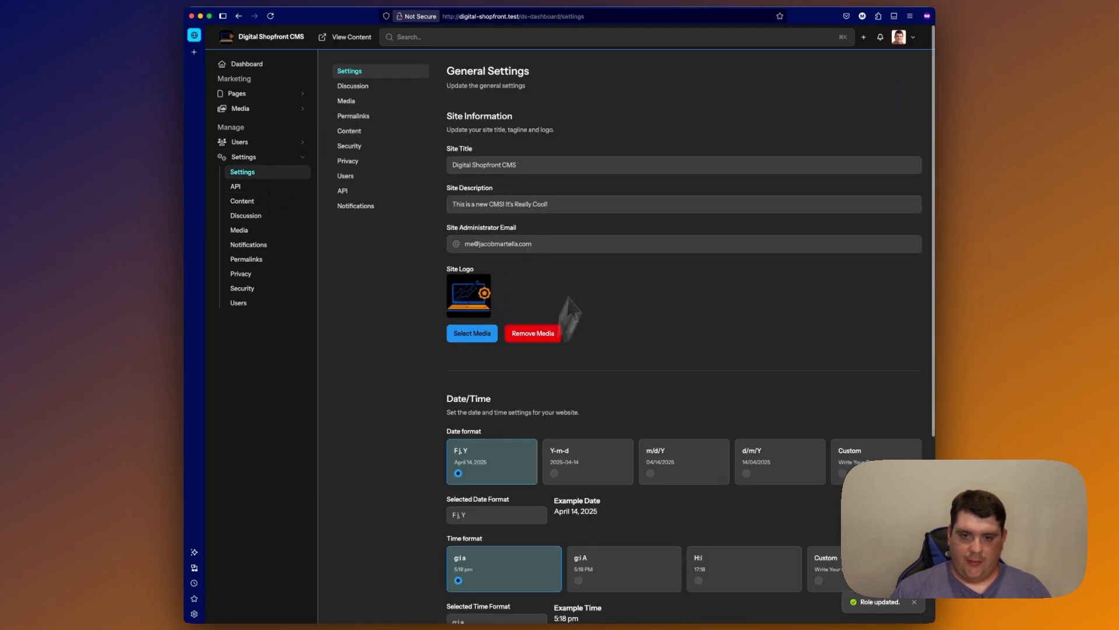
{"action": "scroll", "coordinate": [710, 288], "scroll_direction": "down", "scroll_amount": 4}
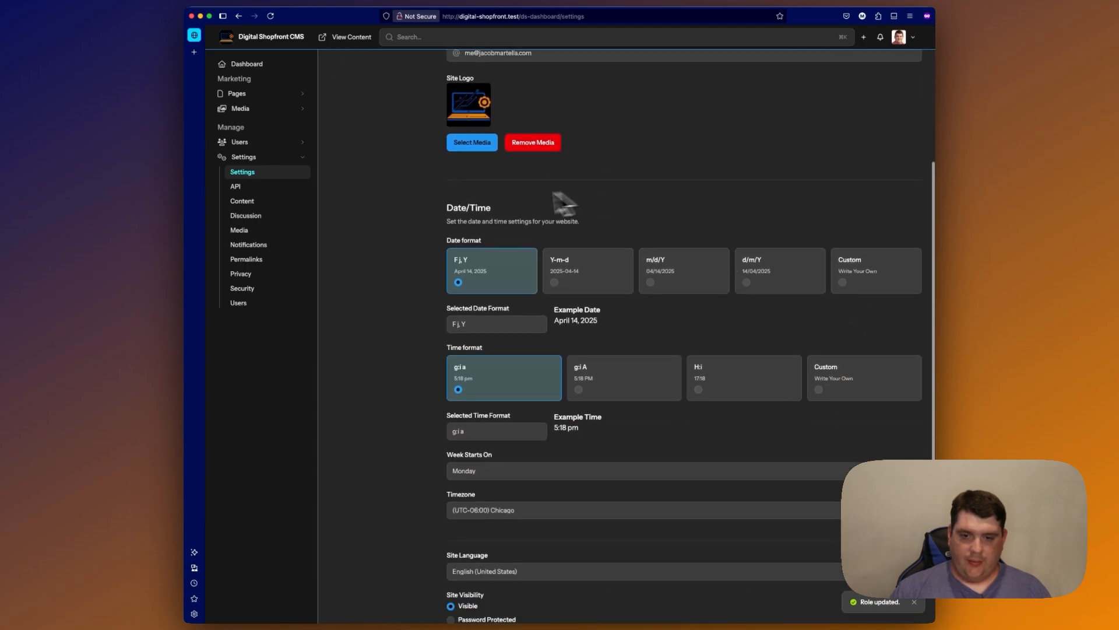
{"action": "scroll", "coordinate": [439, 327], "scroll_direction": "down", "scroll_amount": 2}
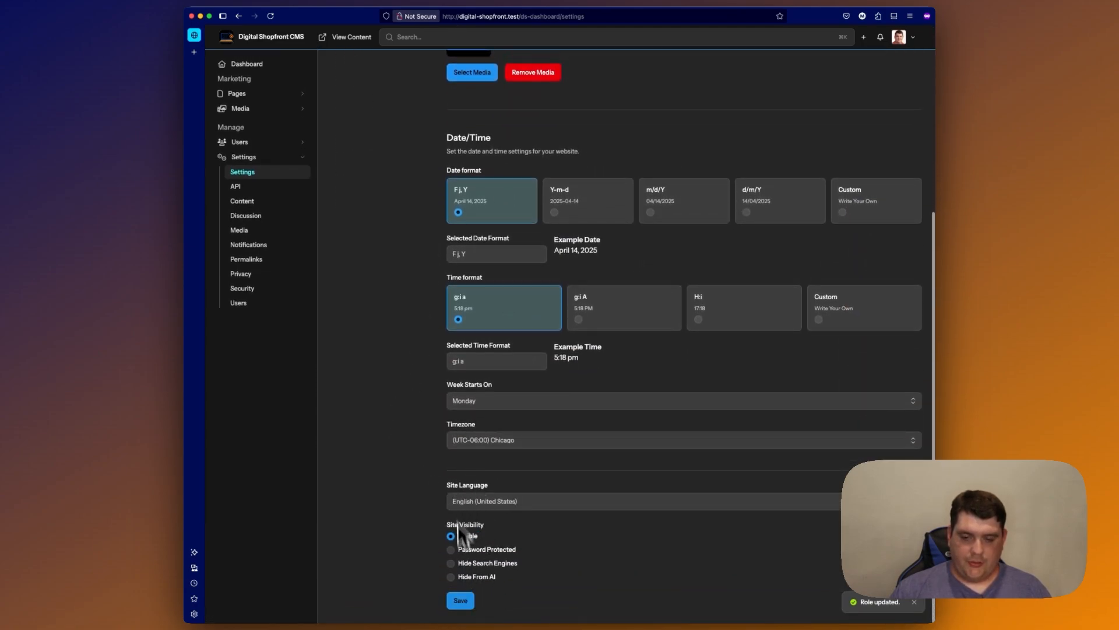
Review the API, discussion, media and permalink settings pages.
{"action": "left_click", "coordinate": [245, 190]}
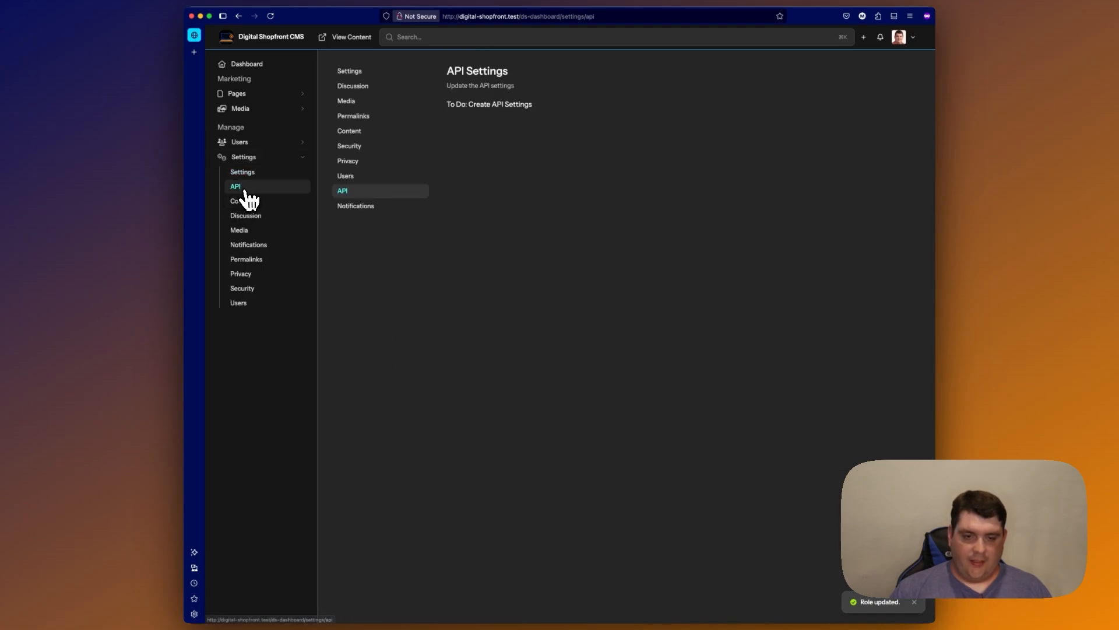
{"action": "left_click", "coordinate": [370, 94]}
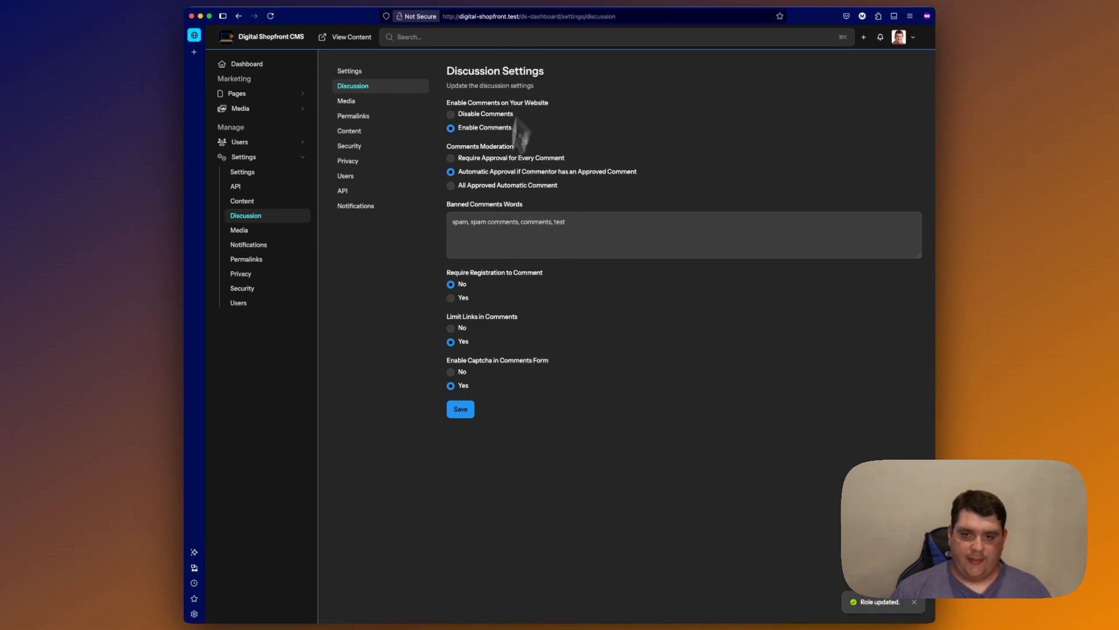
{"action": "left_click", "coordinate": [349, 102]}
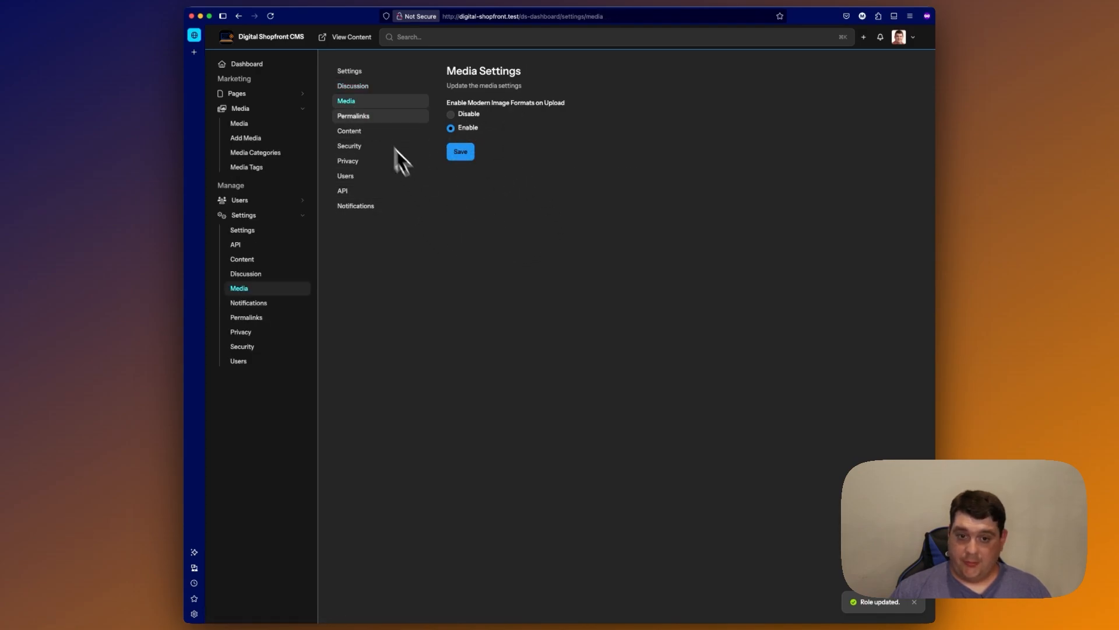
{"action": "left_click", "coordinate": [370, 116]}
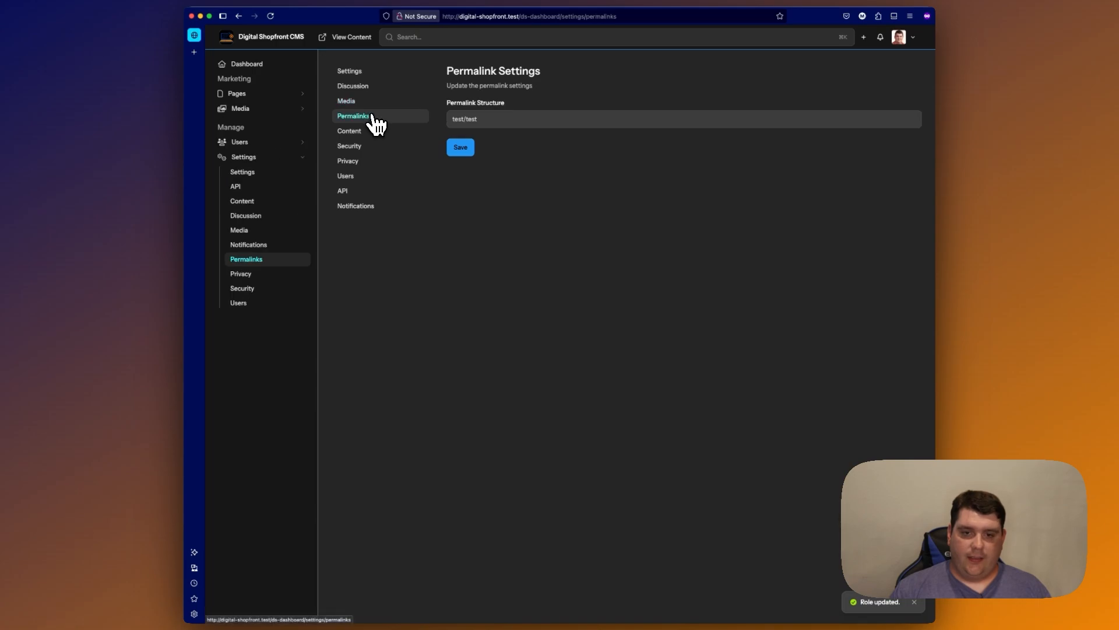
{"action": "left_click", "coordinate": [369, 106]}
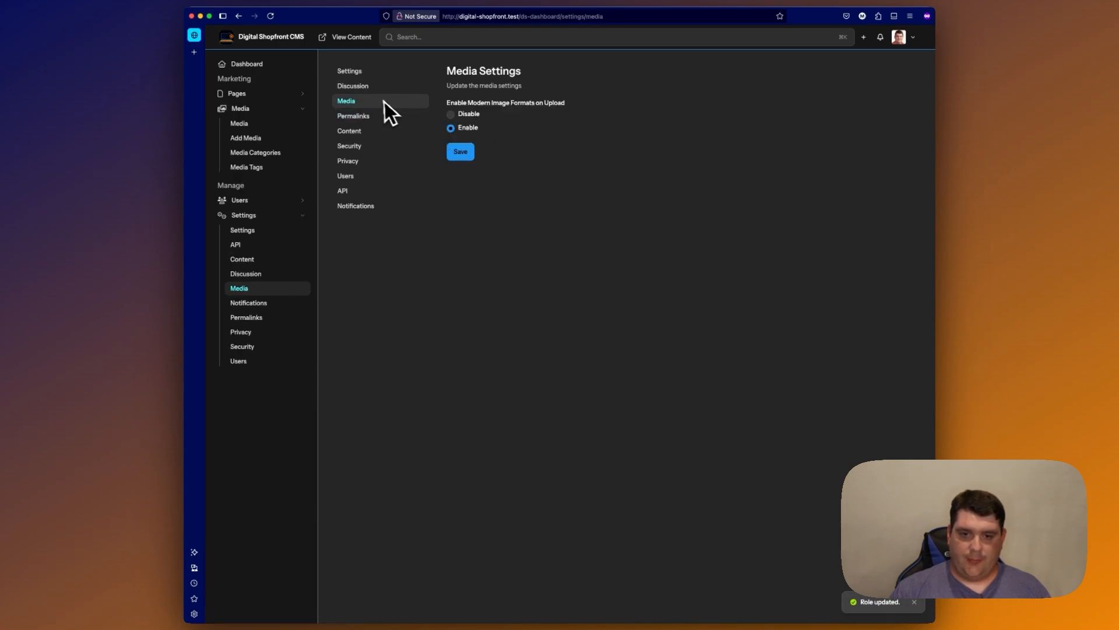
{"action": "left_click", "coordinate": [357, 117]}
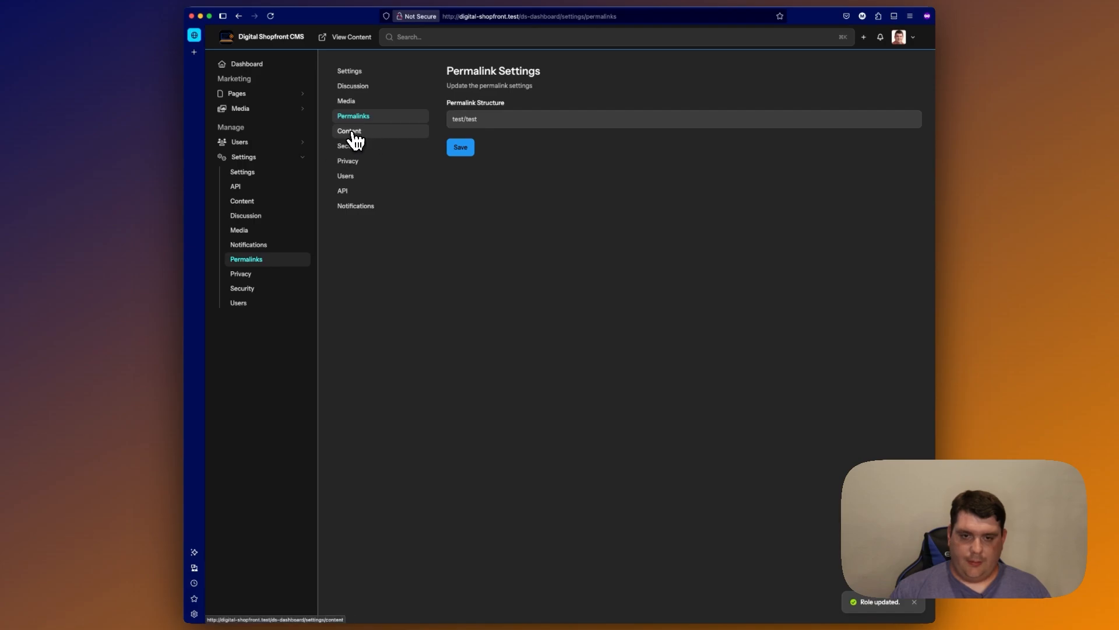
Review the content, security and privacy settings pages.
{"action": "left_click", "coordinate": [353, 131]}
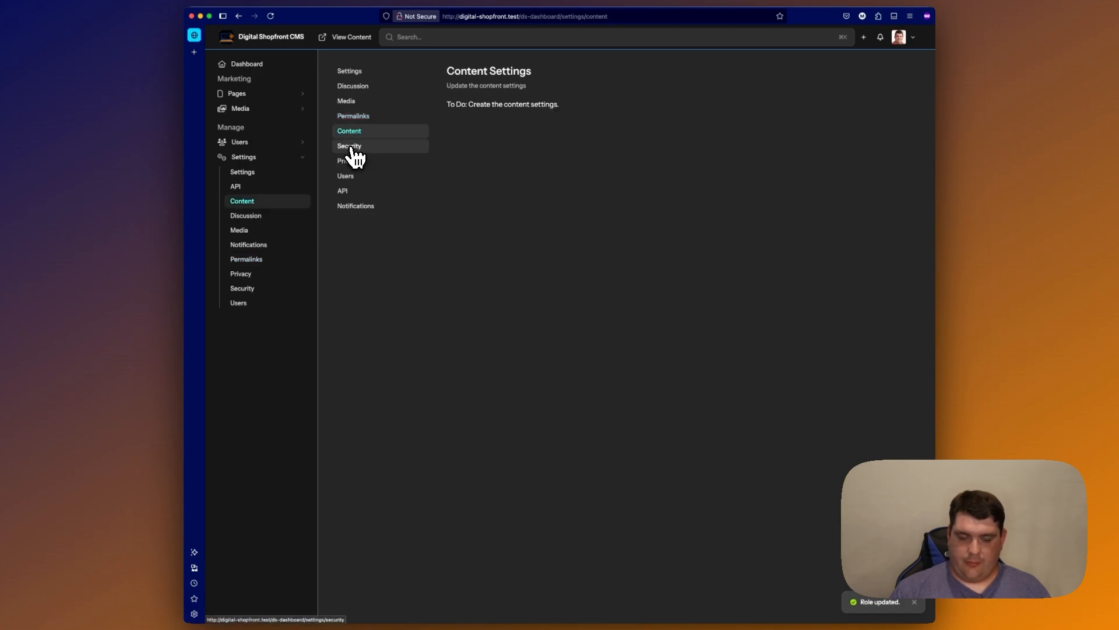
{"action": "left_click", "coordinate": [351, 148]}
{"action": "left_click", "coordinate": [355, 162]}
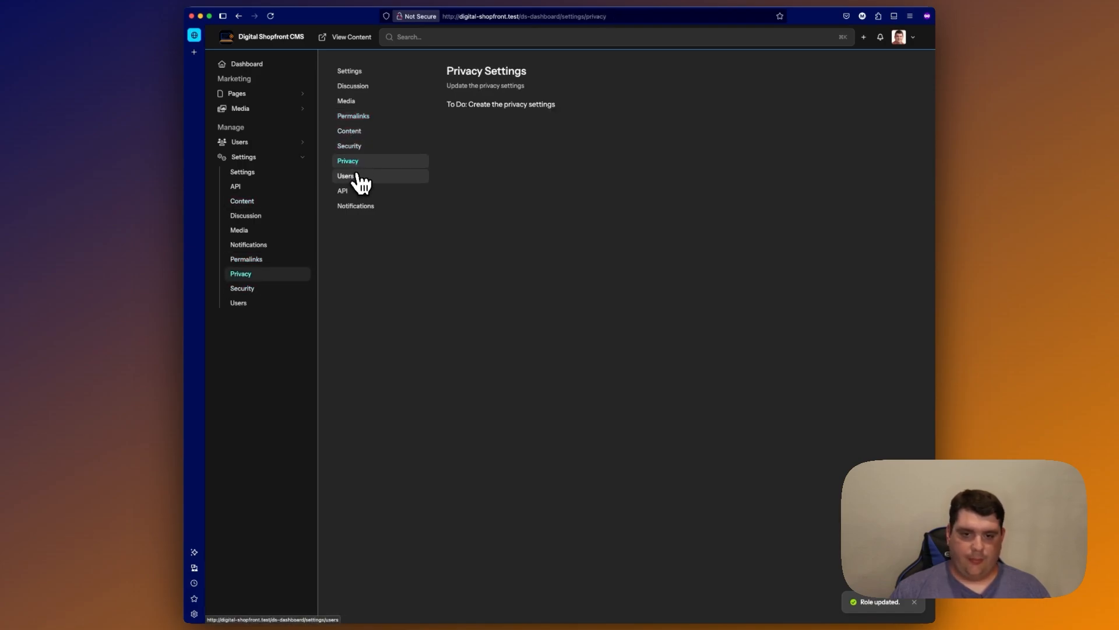
Open the users settings and examine which dashboard widgets can be enabled for the author and editor roles.
{"action": "left_click", "coordinate": [358, 177]}
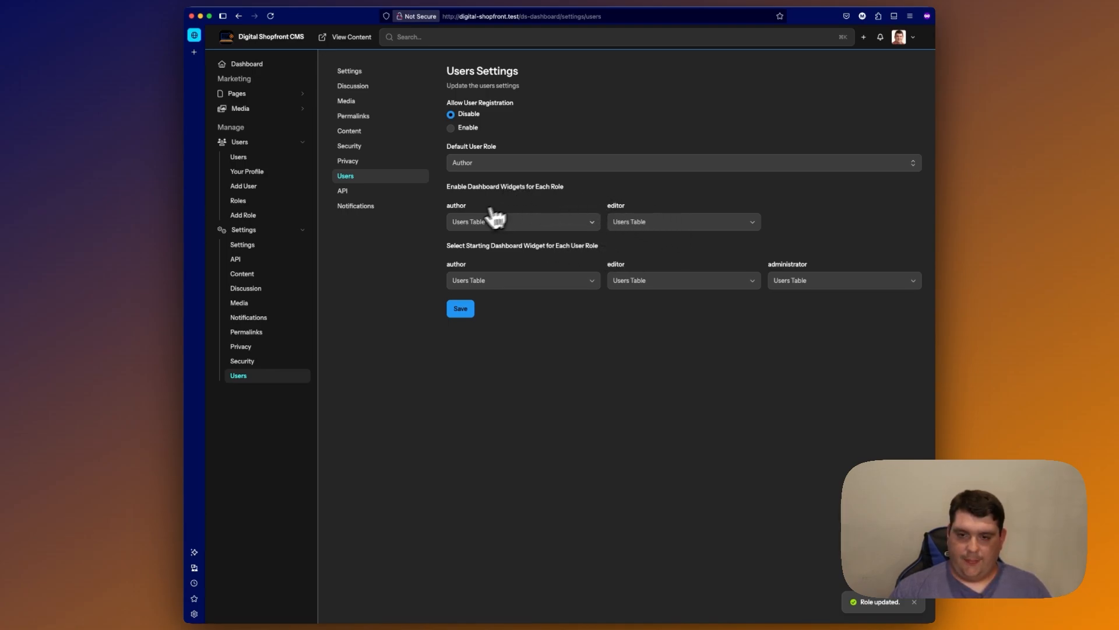
{"action": "left_click", "coordinate": [544, 224]}
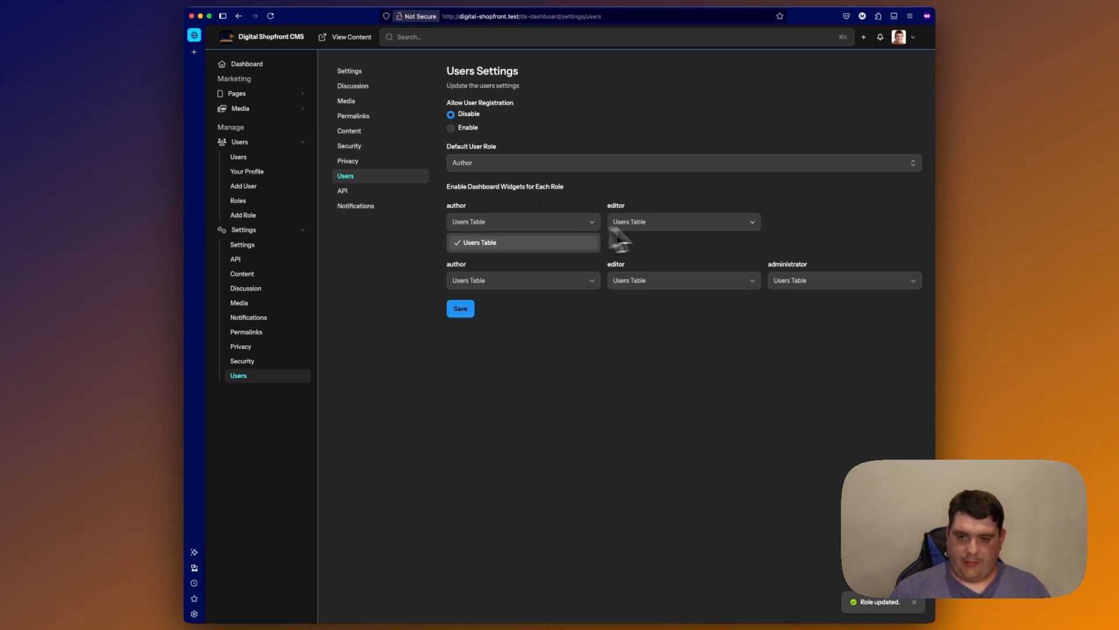
{"action": "left_click", "coordinate": [673, 224]}
{"action": "left_click", "coordinate": [530, 225]}
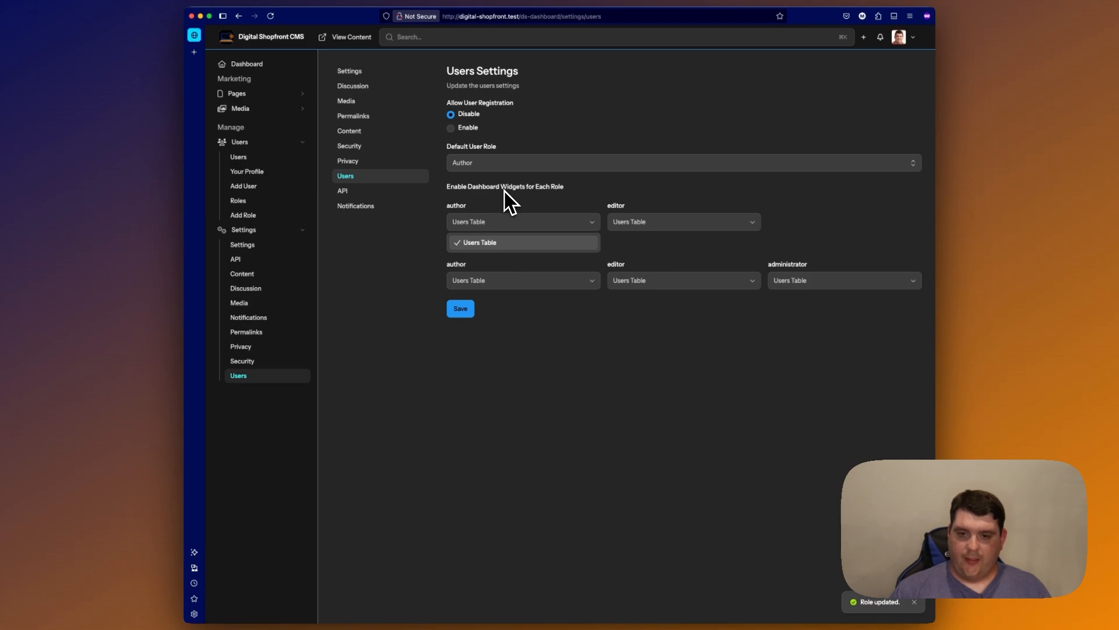
{"action": "left_click", "coordinate": [524, 227]}
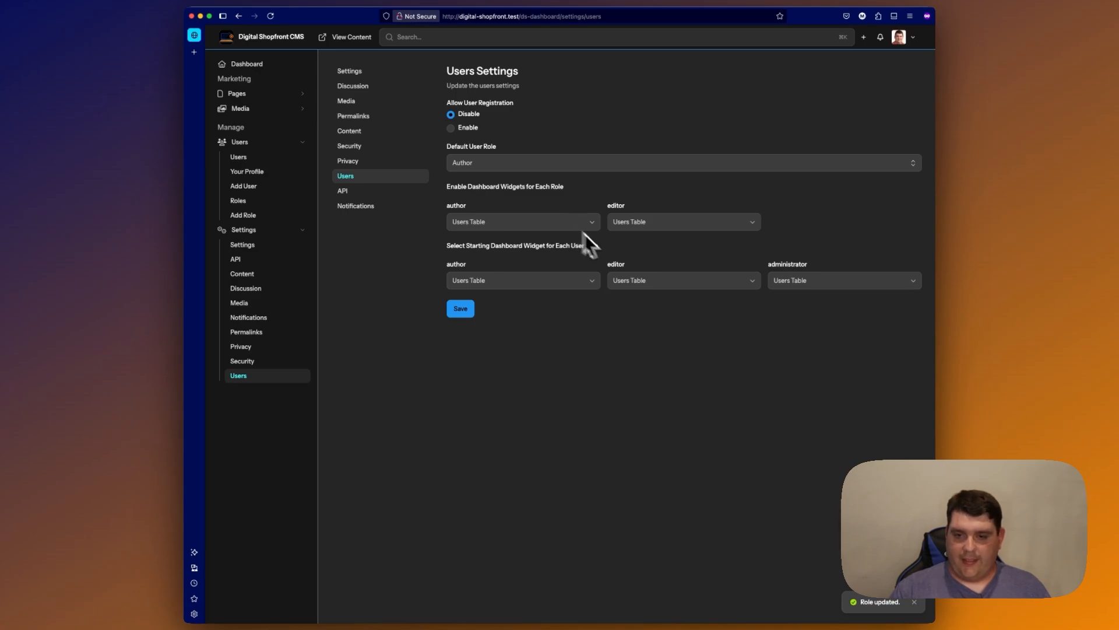
{"action": "left_click", "coordinate": [568, 224]}
{"action": "left_click", "coordinate": [560, 238]}
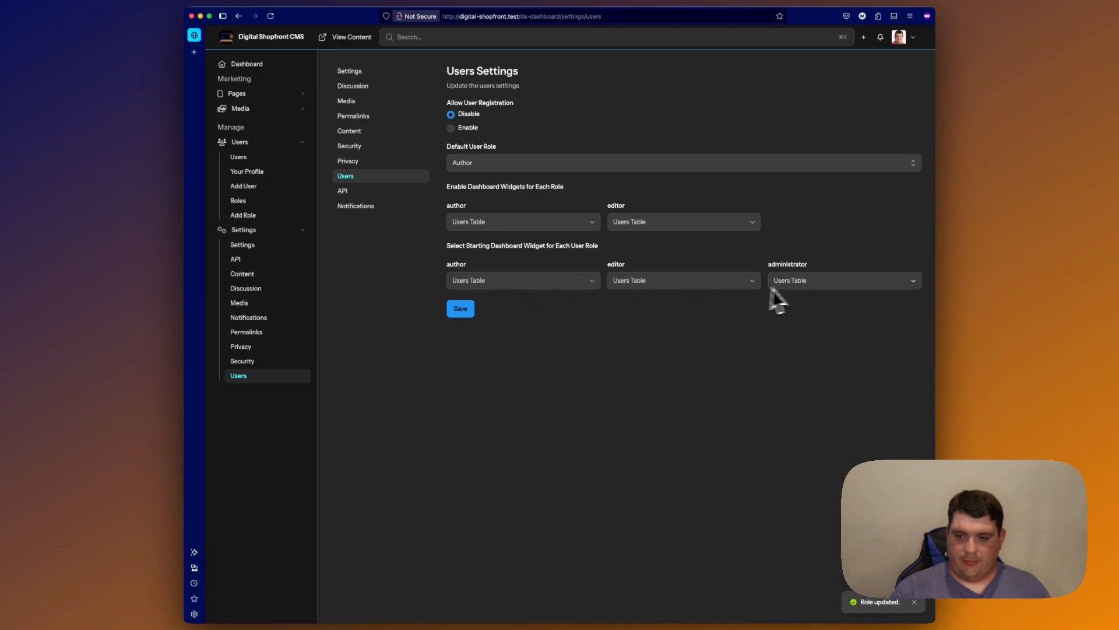
Examine the starting dashboard widget choices for the author, editor and administrator roles.
{"action": "left_click", "coordinate": [527, 287]}
{"action": "left_click", "coordinate": [530, 300]}
{"action": "left_click", "coordinate": [701, 286]}
{"action": "left_click", "coordinate": [793, 280]}
{"action": "left_click", "coordinate": [793, 281]}
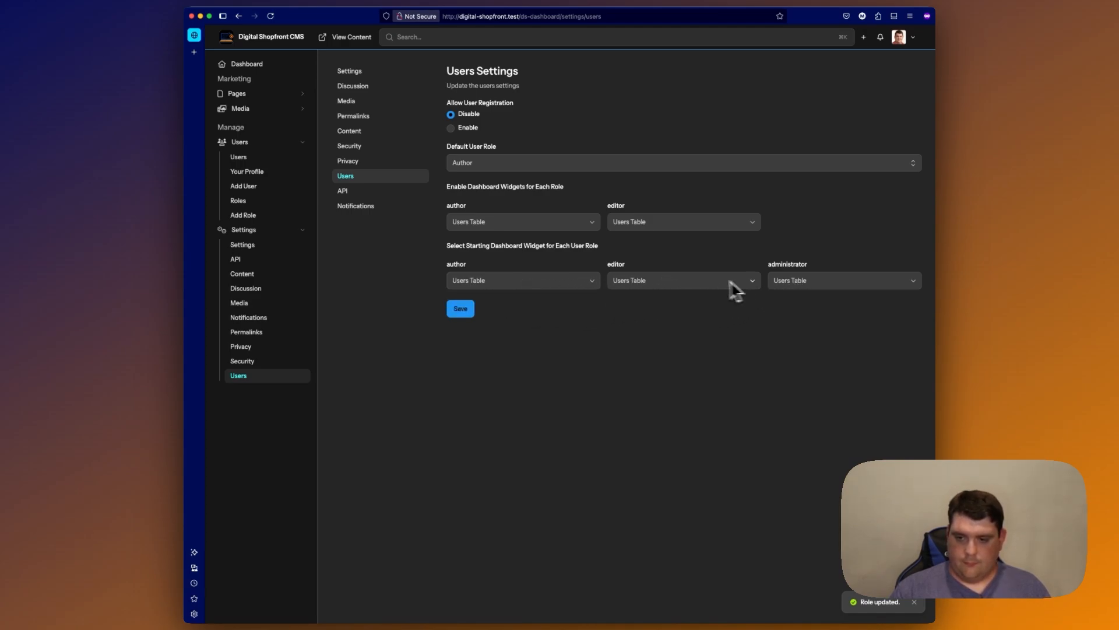
{"action": "left_click", "coordinate": [736, 289]}
{"action": "left_click", "coordinate": [541, 295]}
{"action": "left_click", "coordinate": [508, 285]}
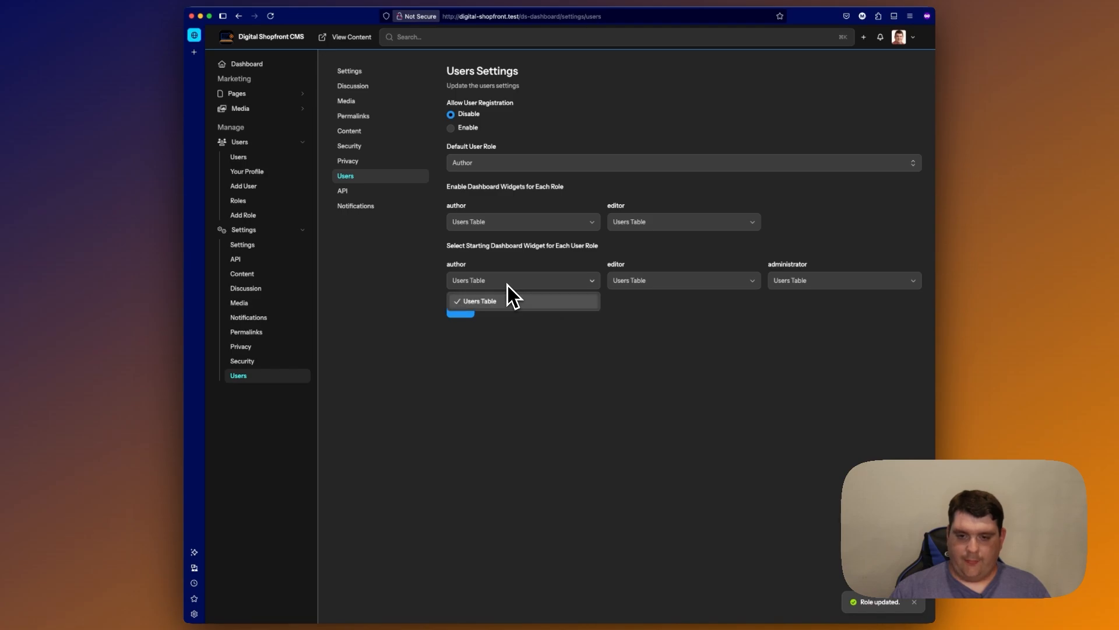
{"action": "left_click", "coordinate": [571, 258]}
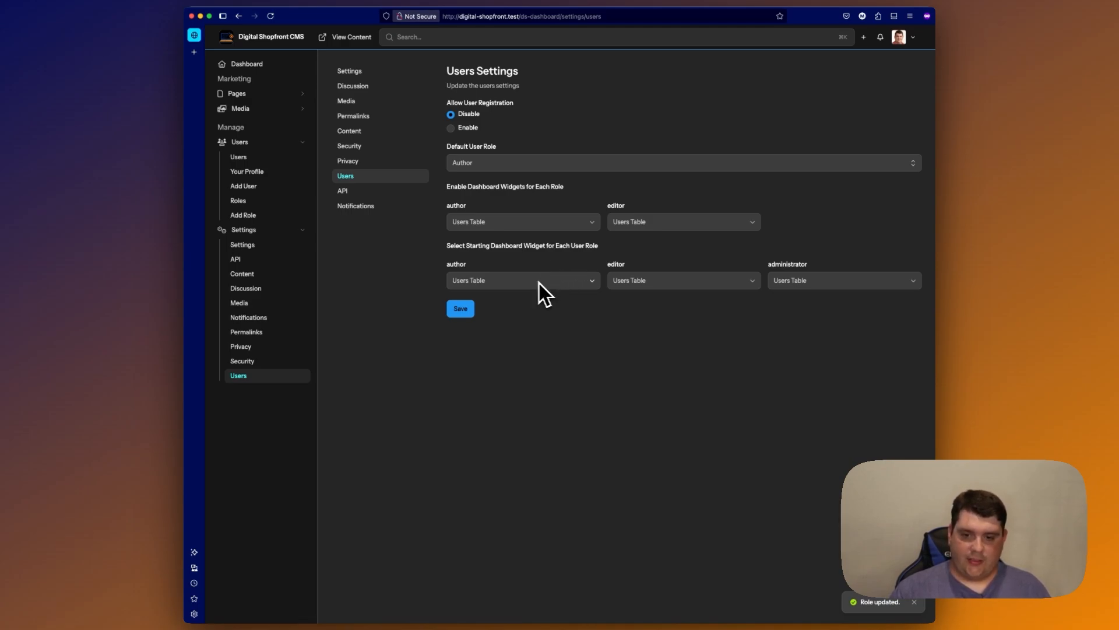
Review the notifications settings, including the recipient choices for the User Logged In notification, and check the notification list.
{"action": "left_click", "coordinate": [369, 209]}
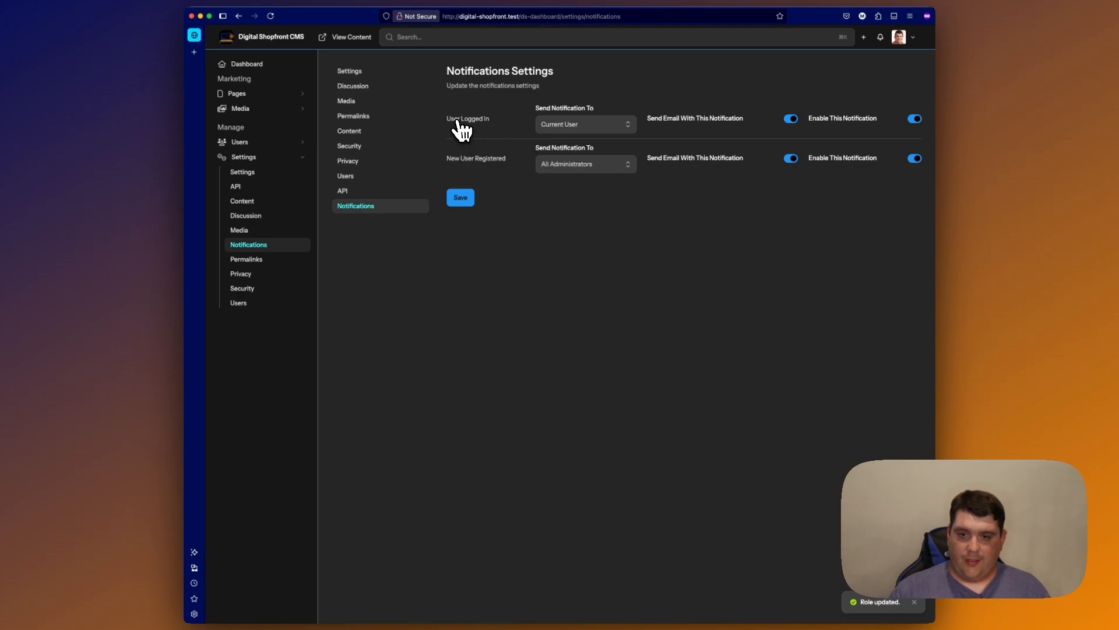
{"action": "left_click", "coordinate": [589, 127]}
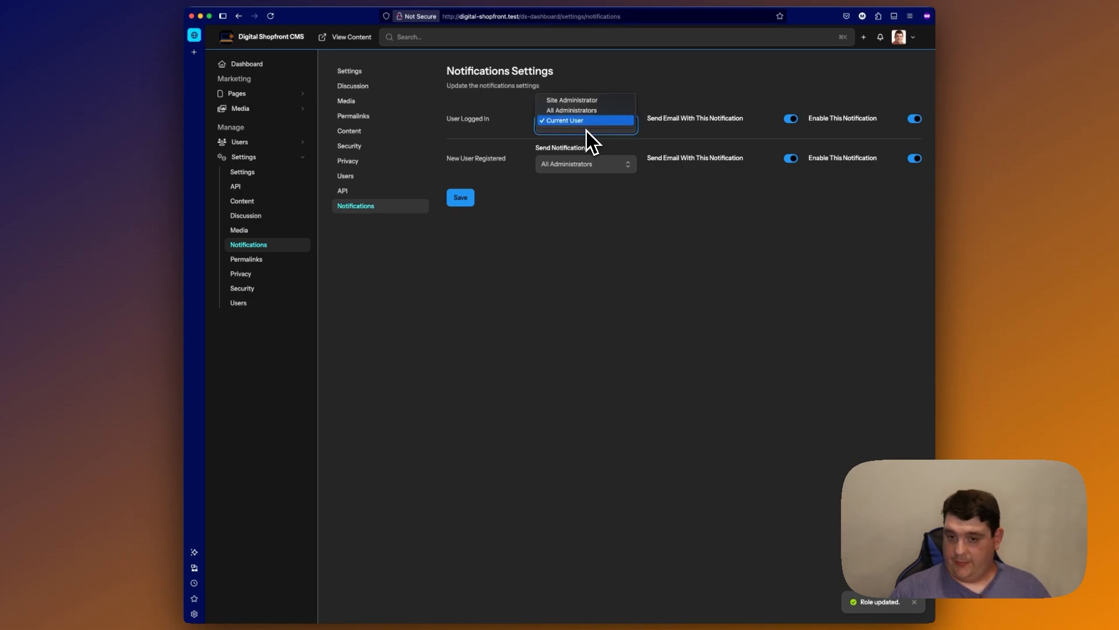
{"action": "left_click", "coordinate": [583, 132]}
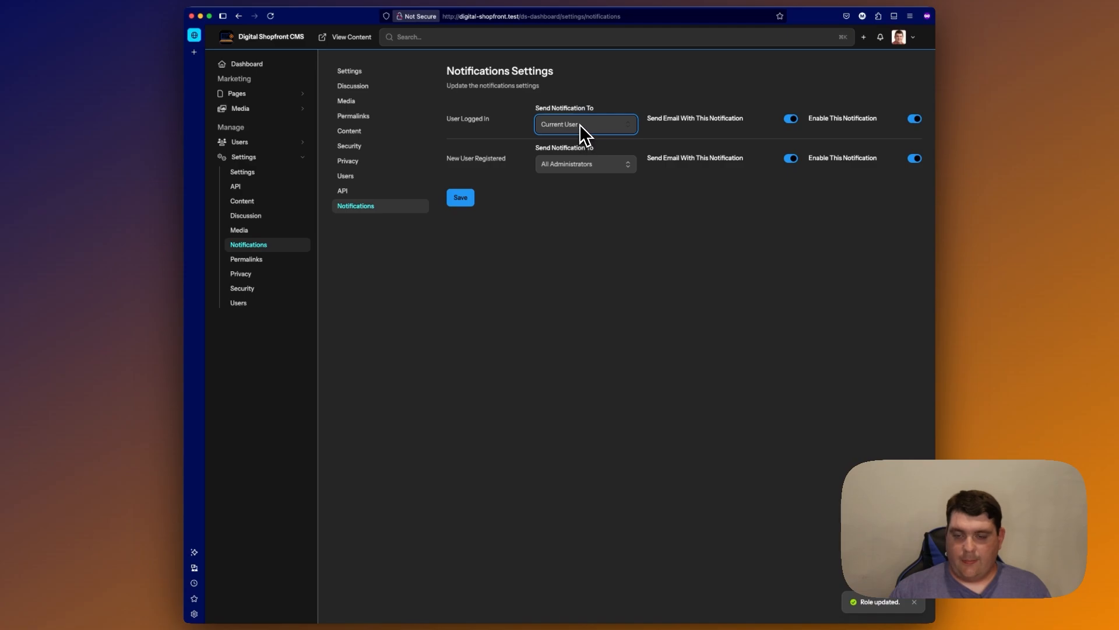
{"action": "left_click", "coordinate": [580, 123]}
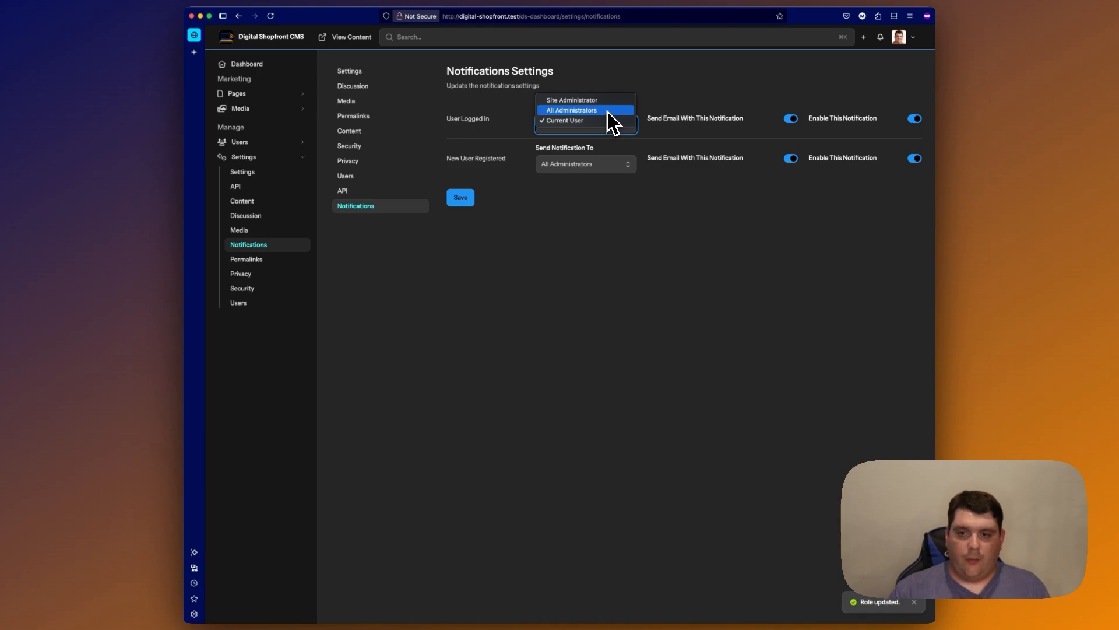
{"action": "left_click", "coordinate": [659, 108]}
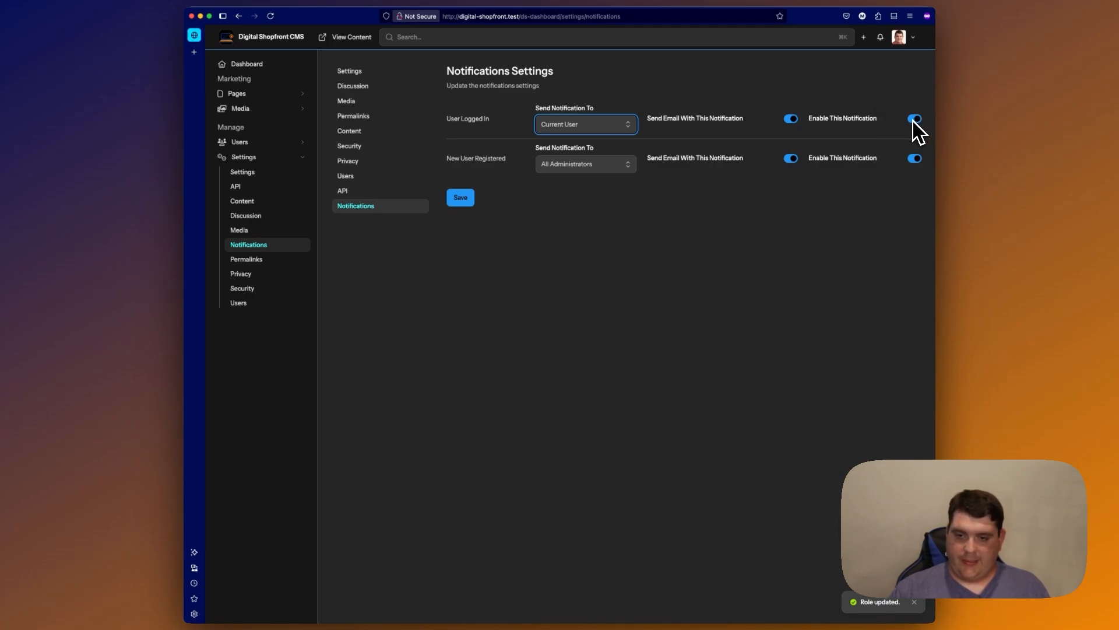
{"action": "left_click", "coordinate": [626, 92]}
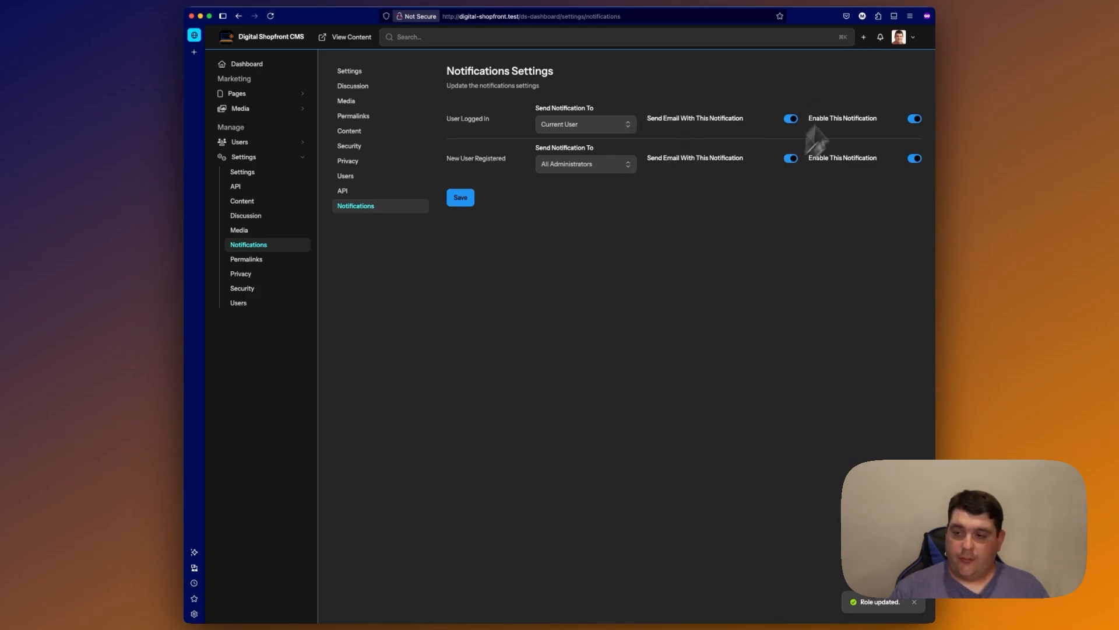
{"action": "left_click", "coordinate": [880, 37]}
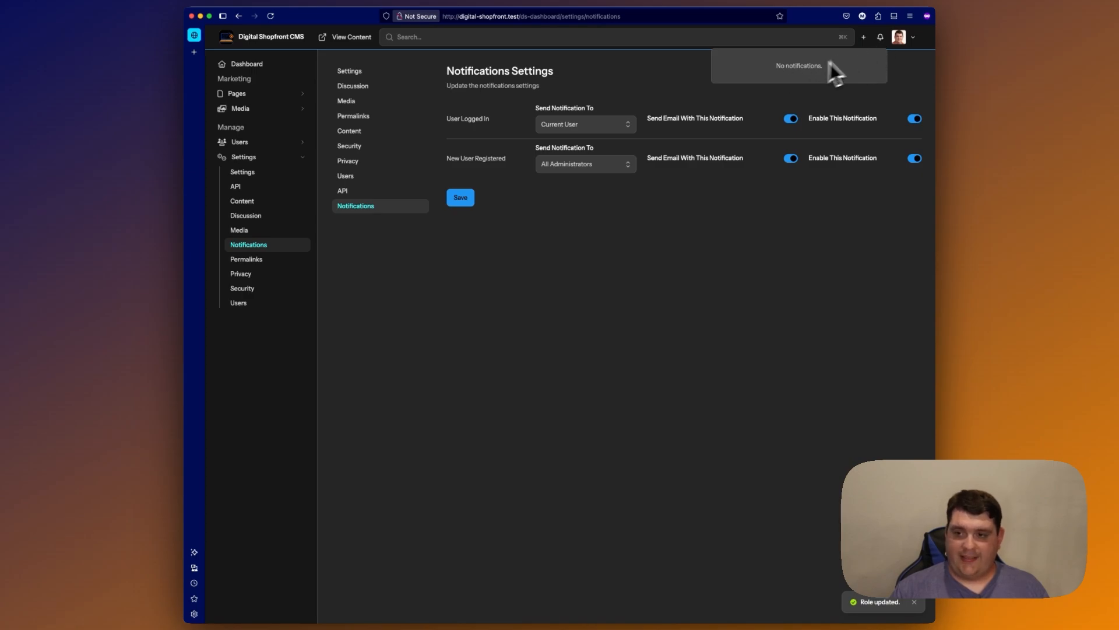
{"action": "left_click", "coordinate": [881, 36]}
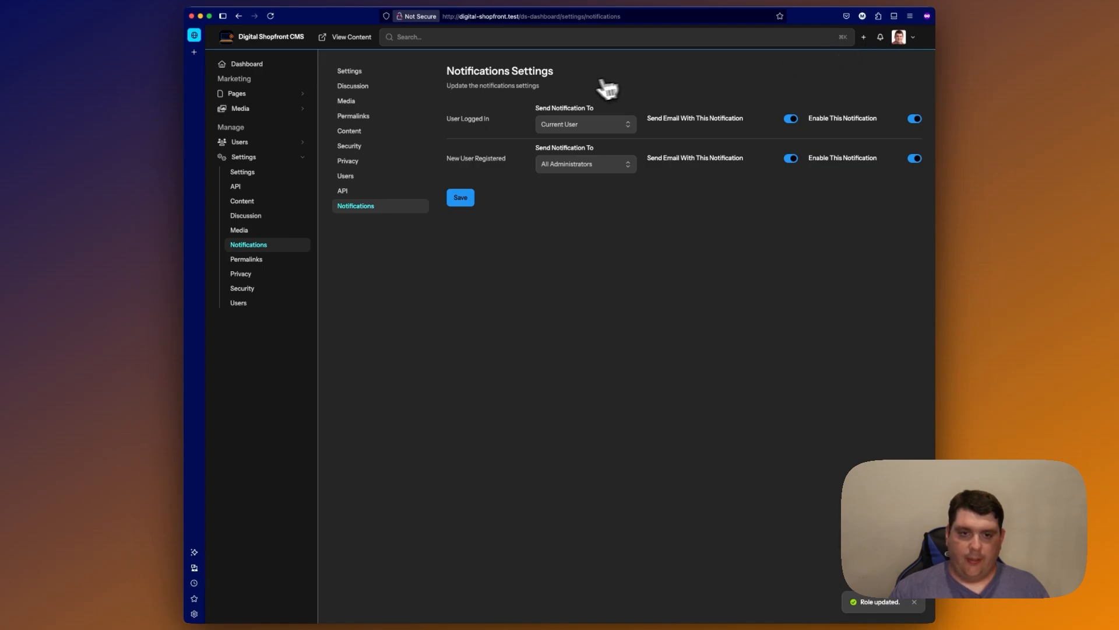
Go back to the dashboard, open your own profile's appearance options and switch the theme to Light.
{"action": "left_click", "coordinate": [249, 64]}
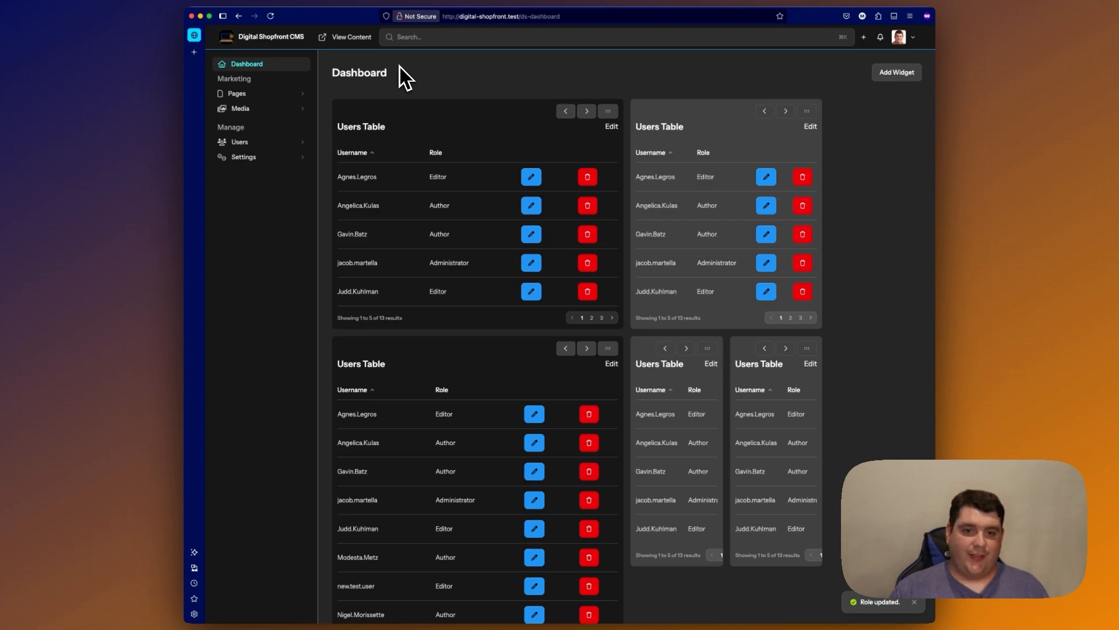
{"action": "left_click", "coordinate": [247, 143]}
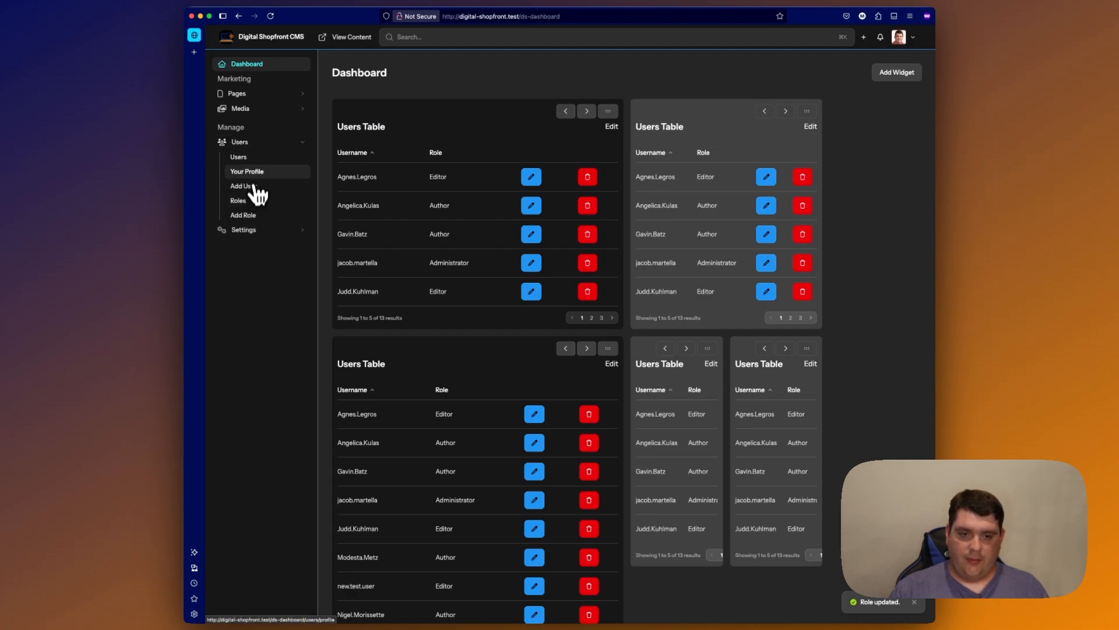
{"action": "left_click", "coordinate": [252, 171]}
{"action": "left_click", "coordinate": [387, 139]}
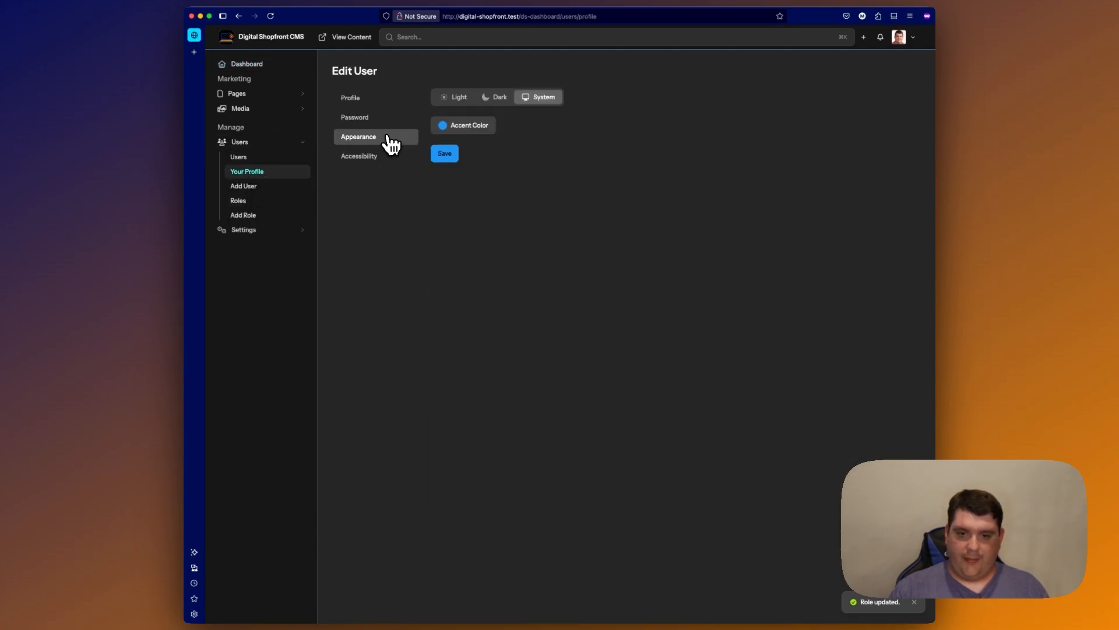
{"action": "left_click", "coordinate": [459, 97]}
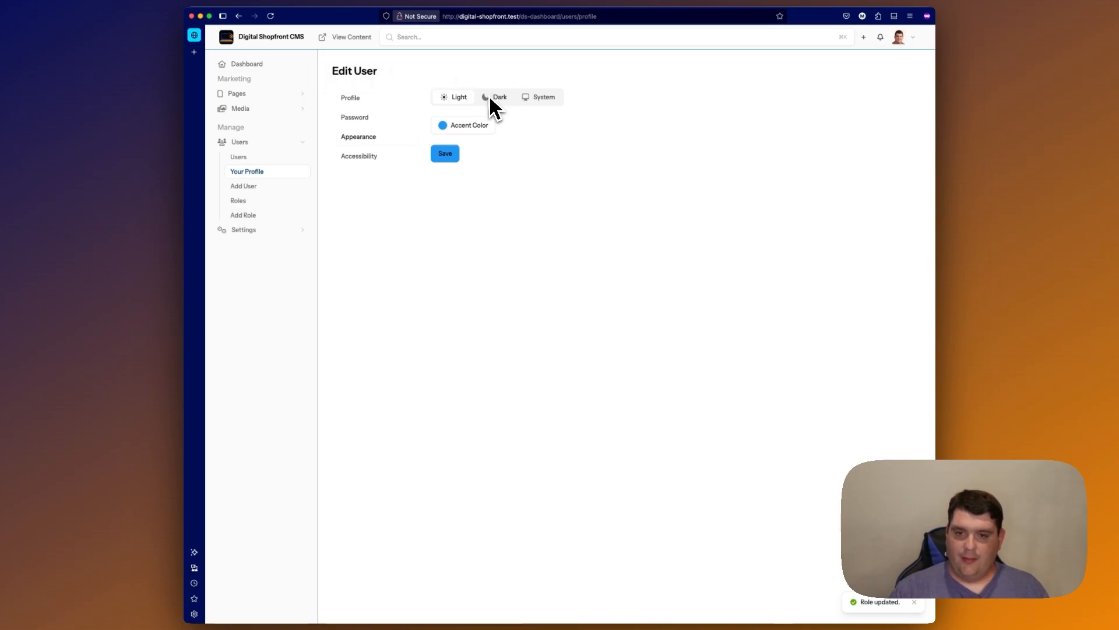
Return to the dashboard and look over its widgets in the light theme.
{"action": "left_click", "coordinate": [257, 67]}
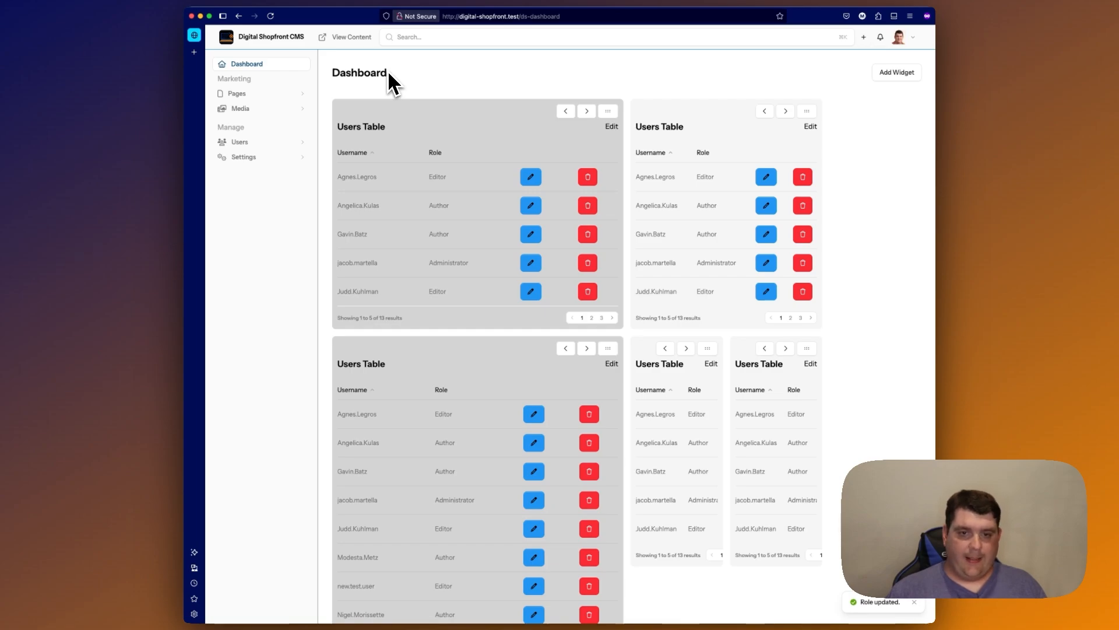
{"action": "scroll", "coordinate": [393, 81], "scroll_direction": "down", "scroll_amount": 1}
{"action": "scroll", "coordinate": [395, 80], "scroll_direction": "up", "scroll_amount": 1}
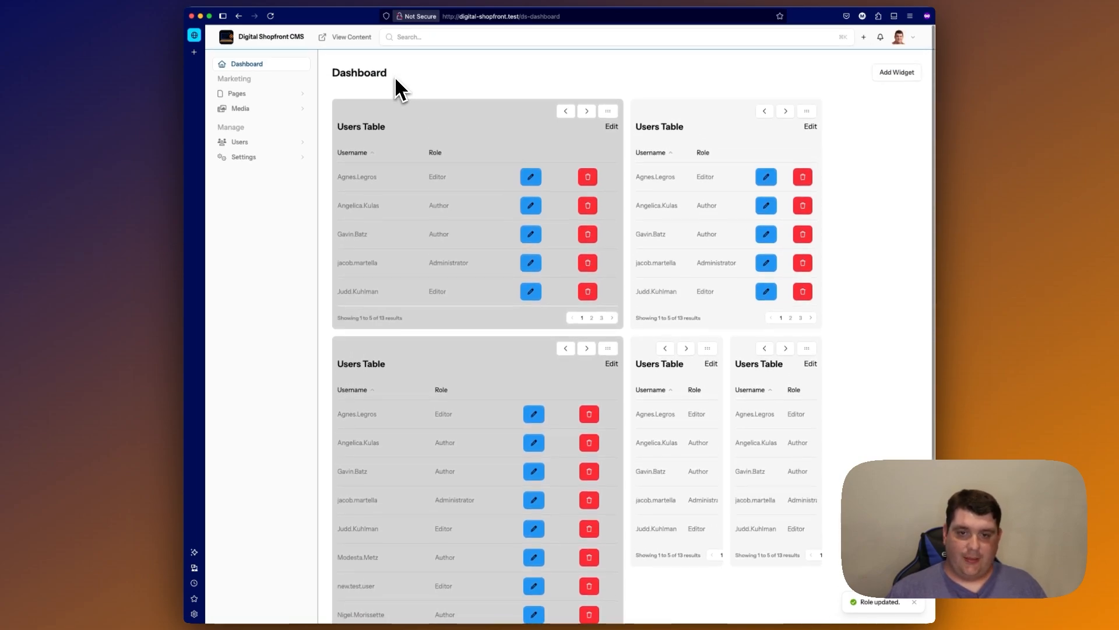